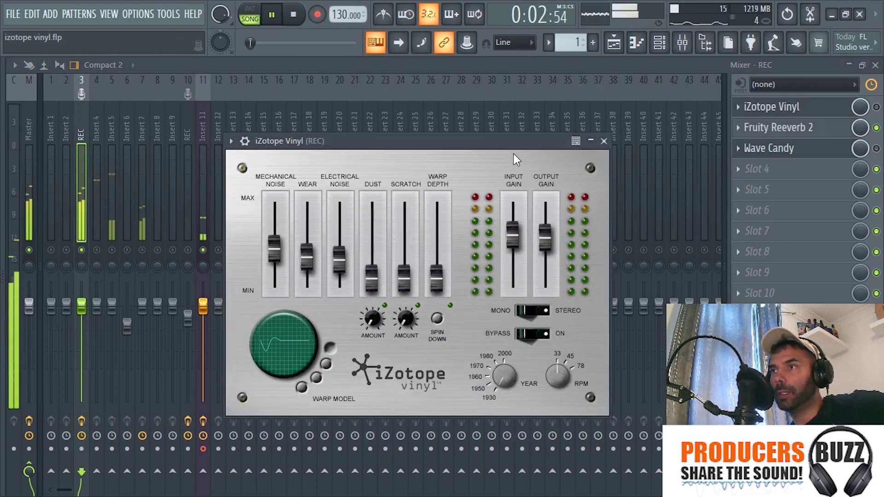
Move the iZotope Vinyl window higher and toggle the effect in the first slot of REC insert 3
drag(510, 151, 529, 109)
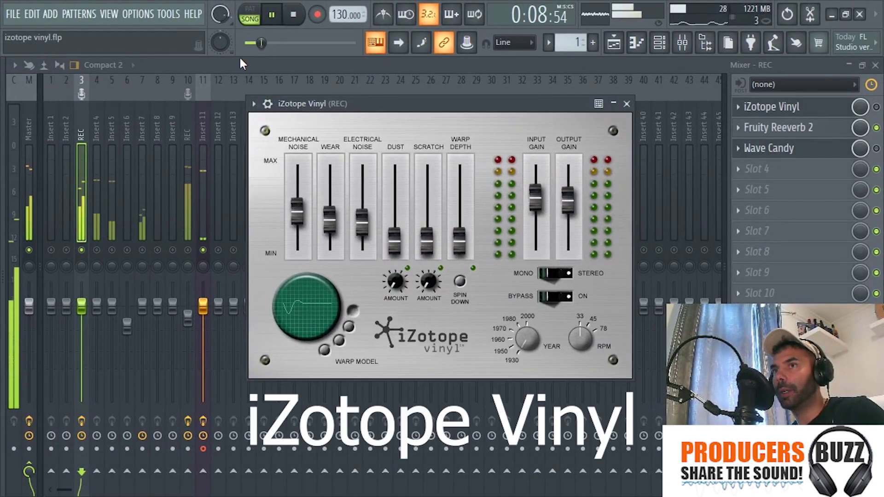
click(877, 107)
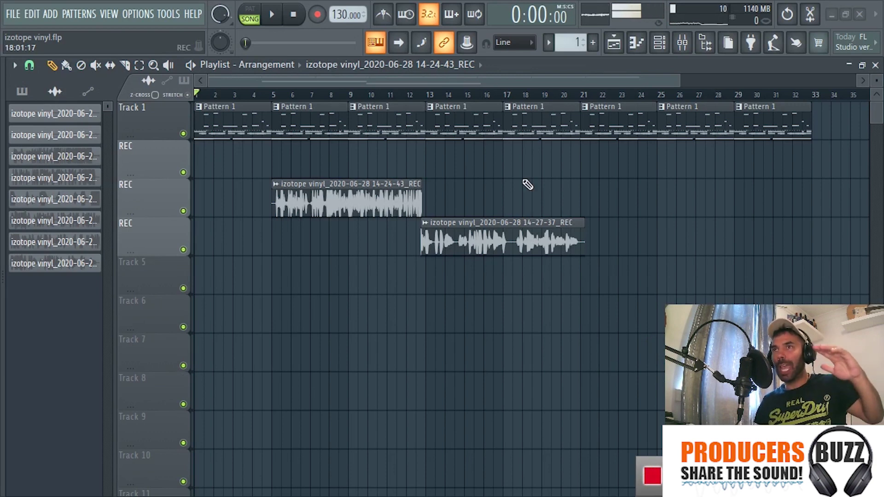
Play the arrangement from its beginning through the first recorded vocal clip, and stop playback
click(239, 96)
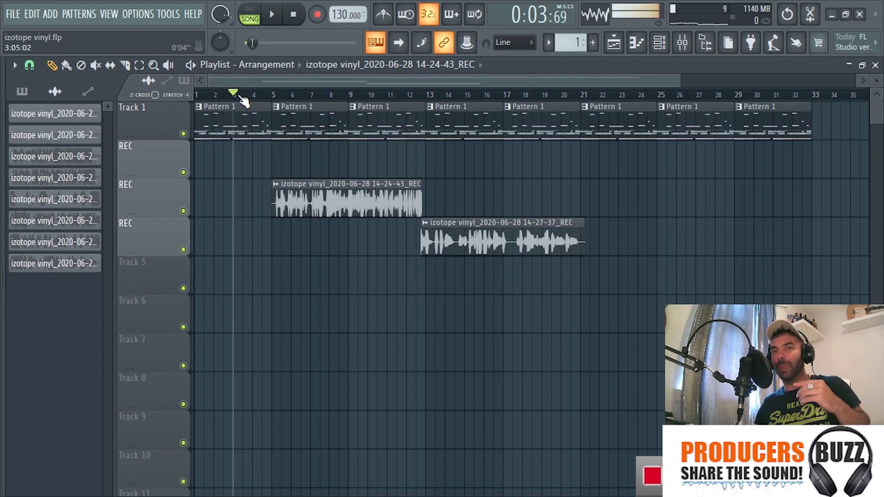
key(space)
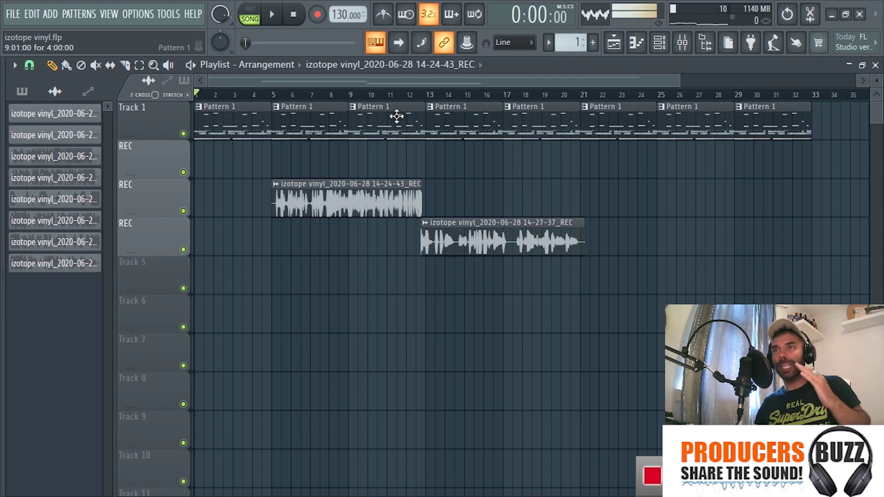
drag(286, 98, 191, 102)
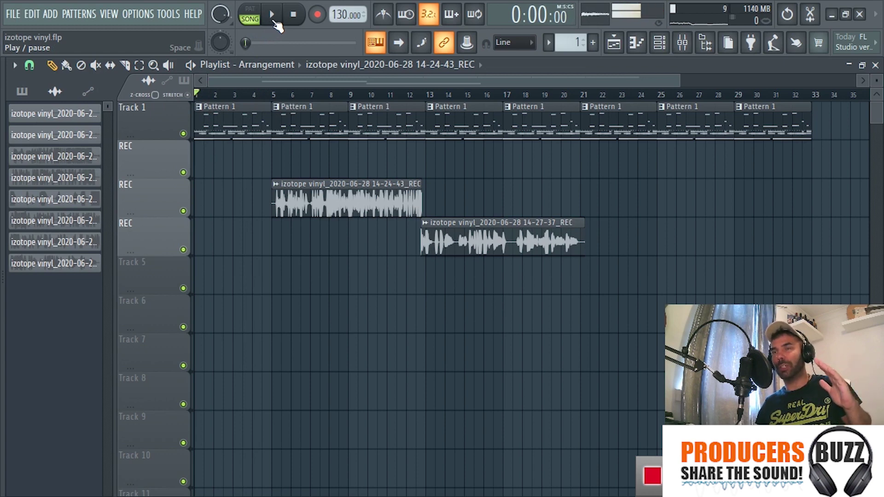
click(273, 19)
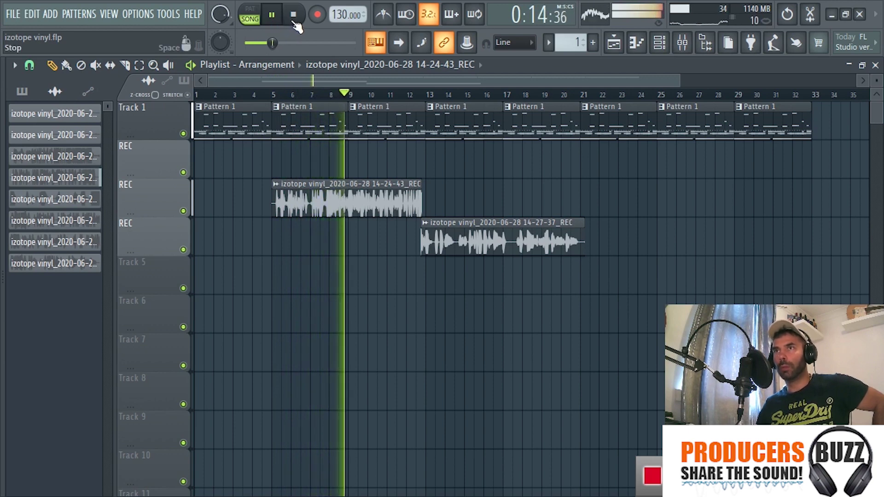
click(293, 17)
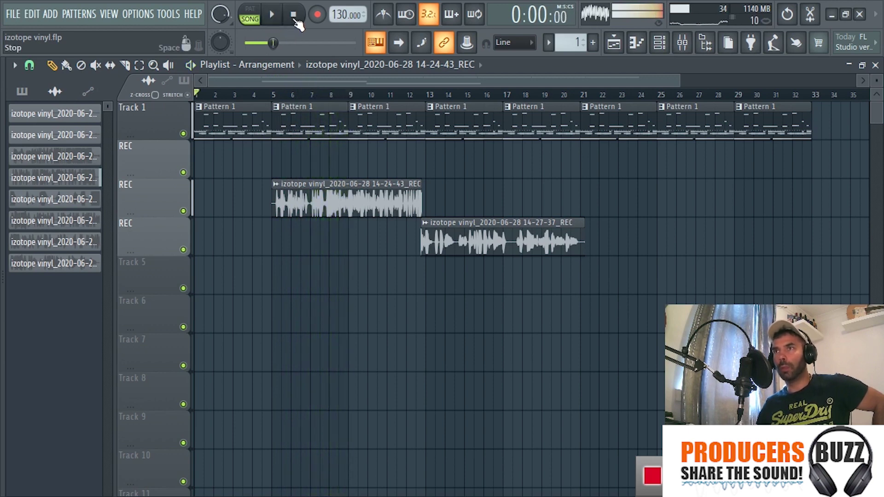
Enable iZotope Vinyl in the mixer on REC inserts 10 and 3
click(681, 42)
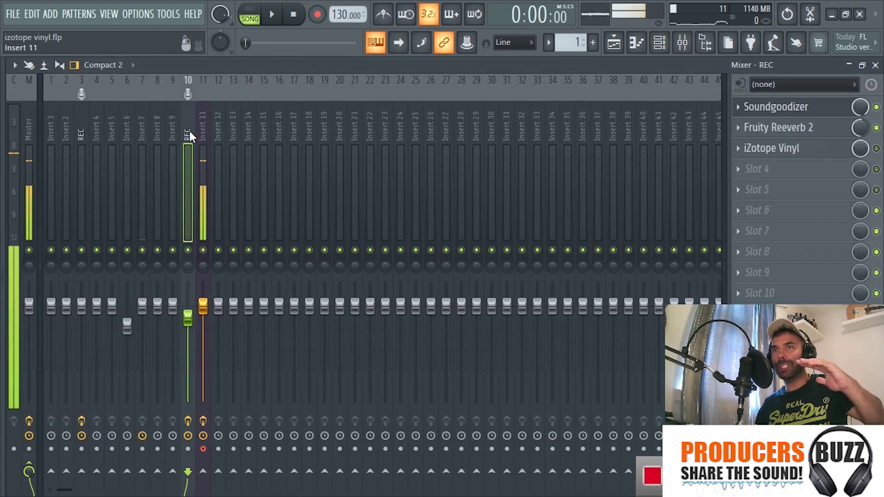
click(876, 148)
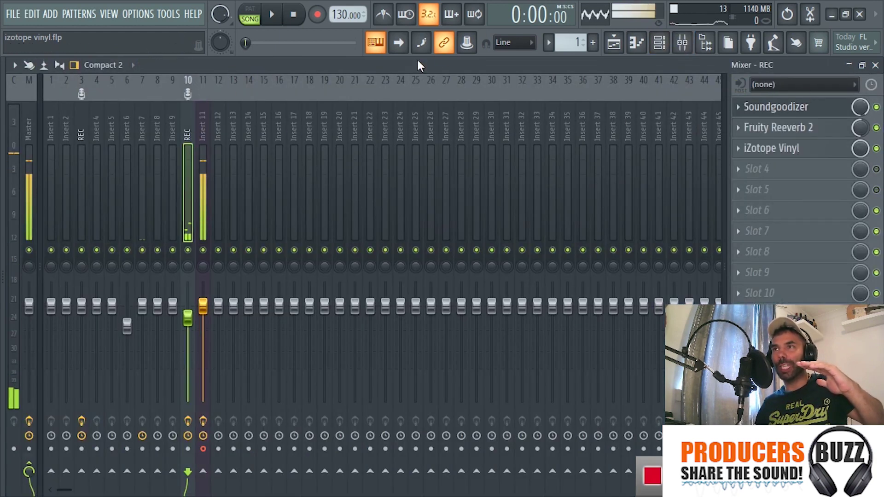
click(82, 134)
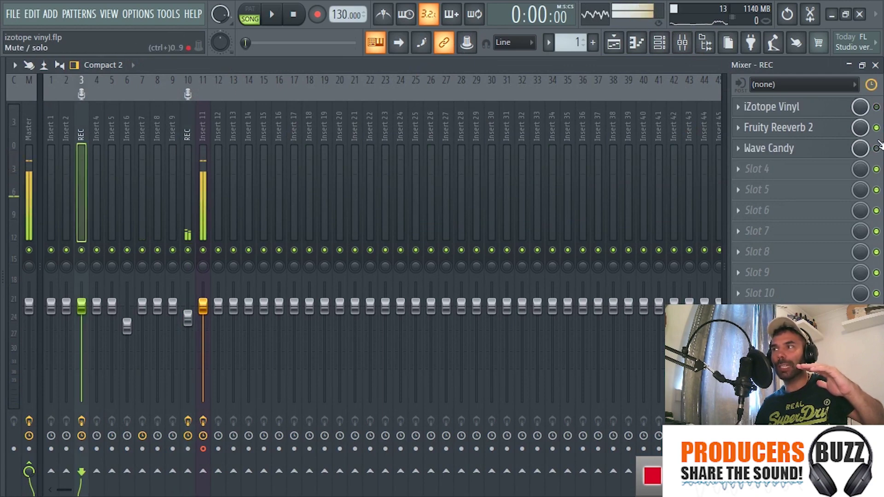
Examine the iZotope Vinyl settings on REC inserts 3 and 10
click(800, 108)
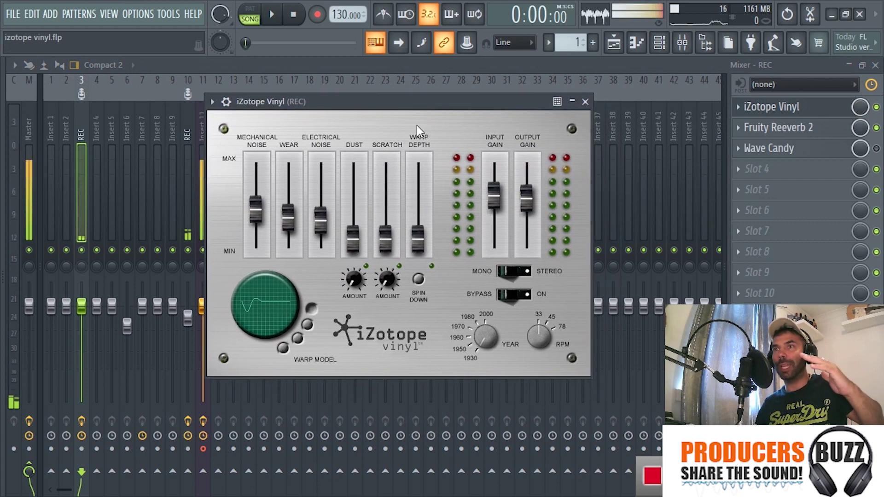
click(875, 65)
drag(295, 107, 313, 146)
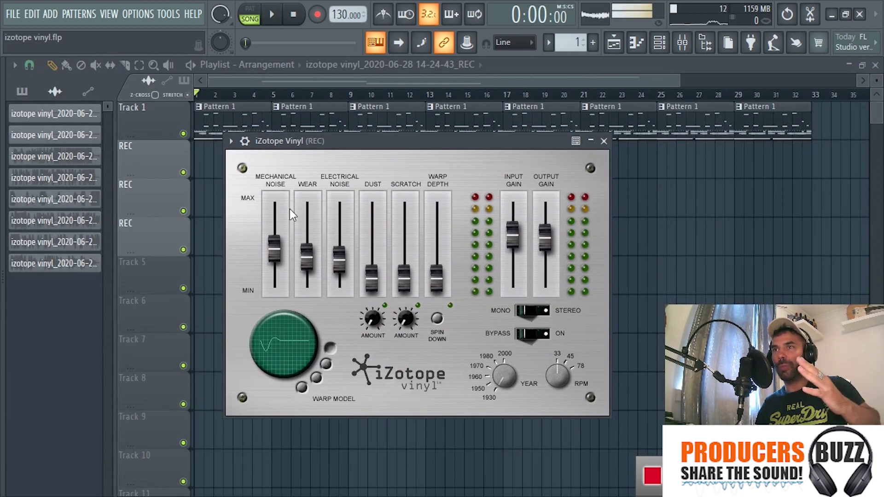
click(682, 43)
click(192, 148)
click(760, 147)
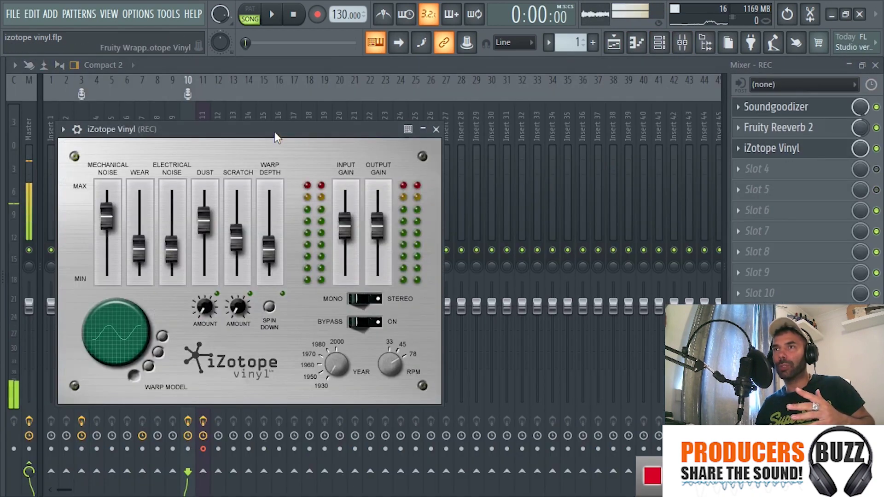
key(alt+Tab)
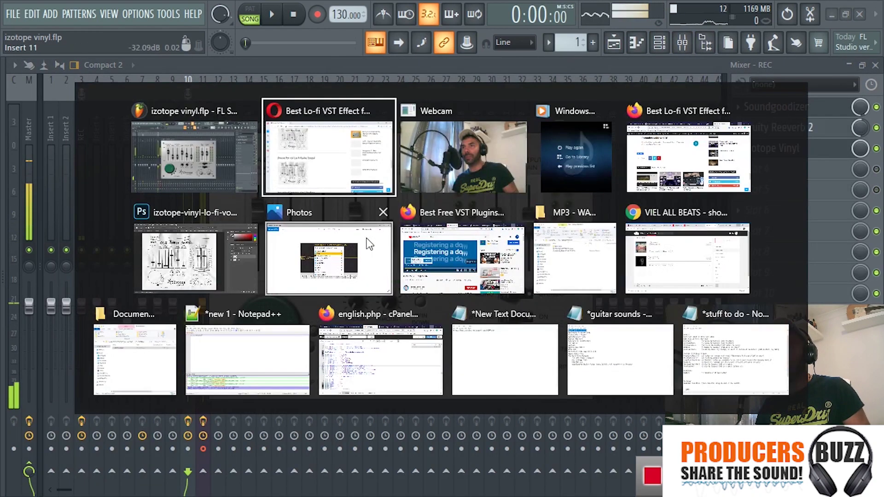
key(alt+Tab)
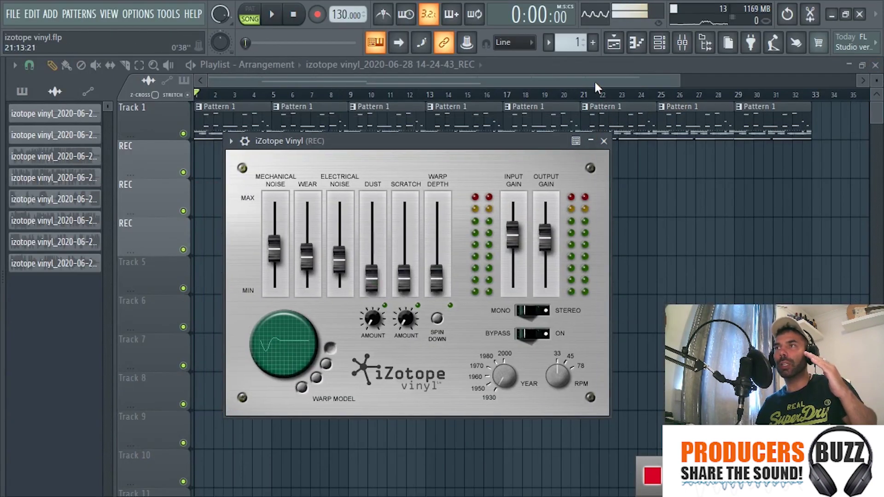
key(Escape)
Play the arrangement with iZotope Vinyl enabled while viewing the mixer, and stop playback
click(274, 17)
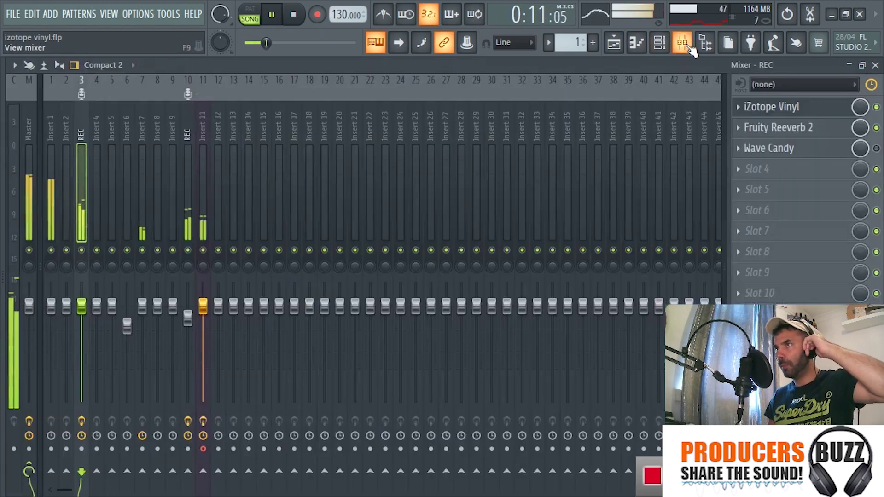
click(682, 42)
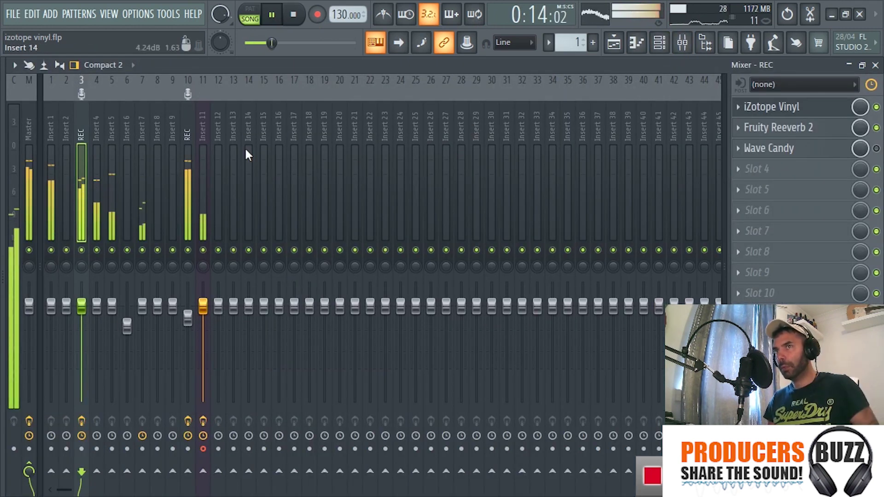
click(294, 15)
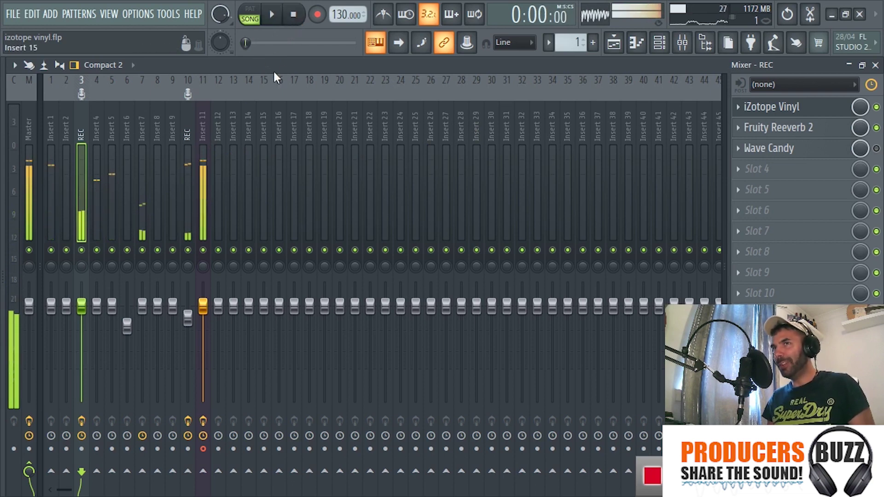
Restart playback and compare REC insert 3 with iZotope Vinyl on and off
click(272, 14)
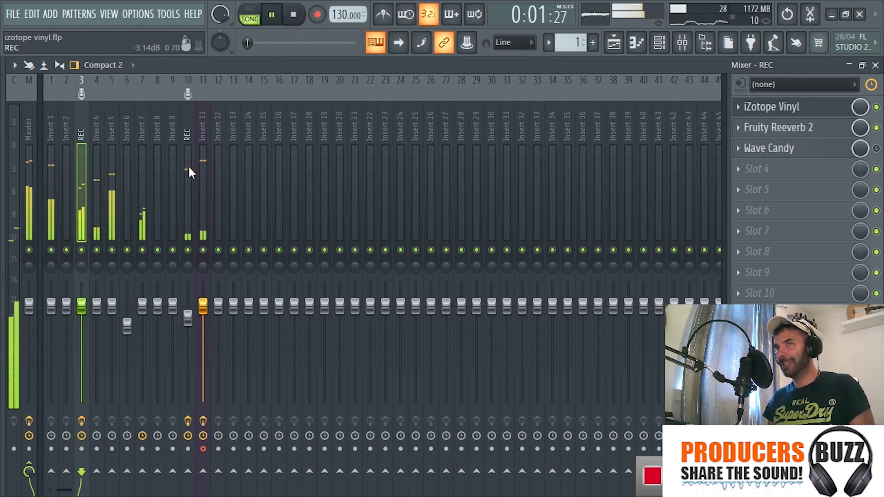
click(71, 145)
click(81, 150)
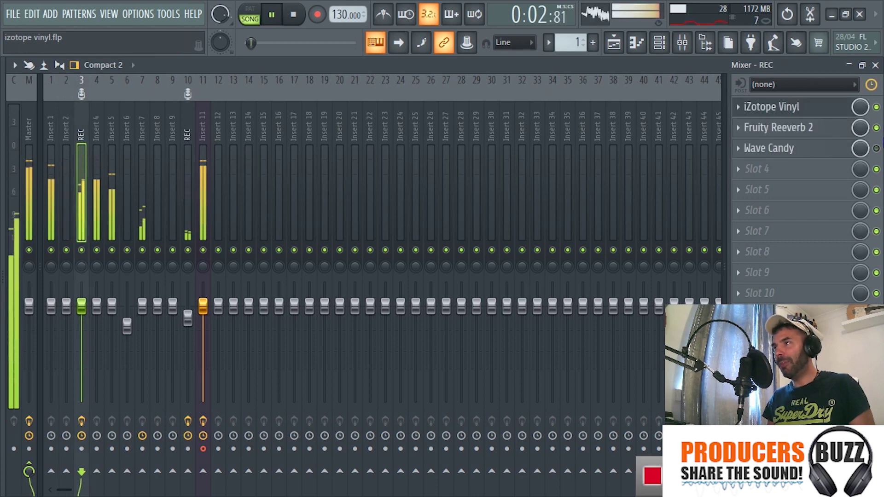
click(876, 108)
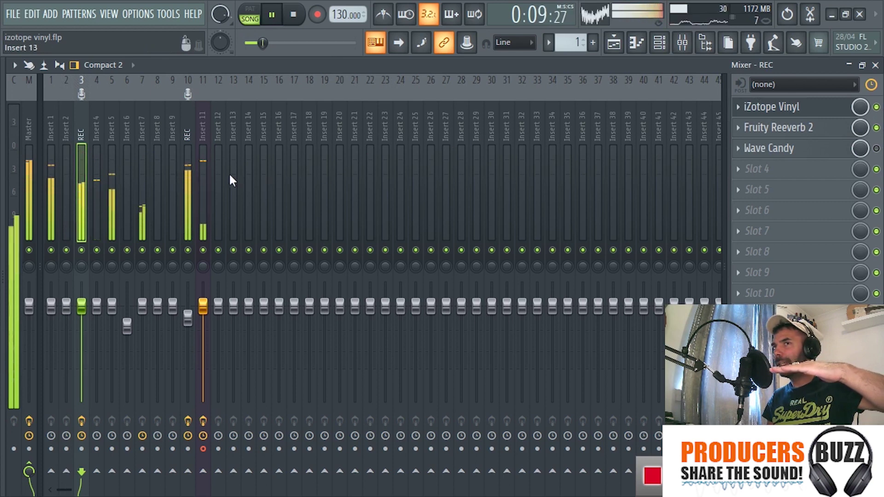
Compare REC insert 10 with iZotope Vinyl off and on during playback, and stop the song
click(188, 173)
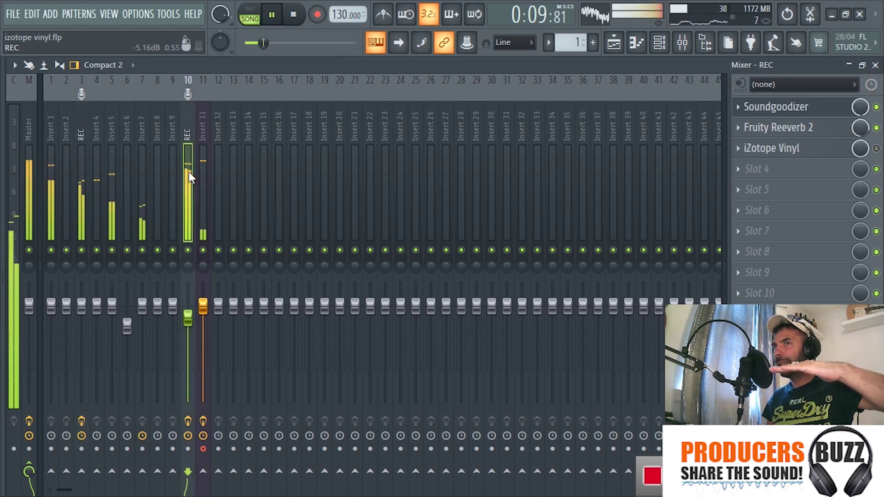
click(876, 149)
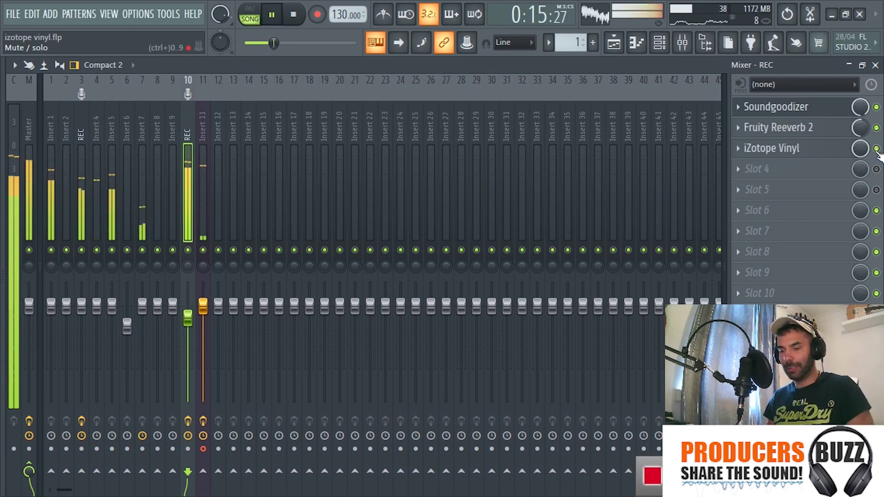
click(876, 149)
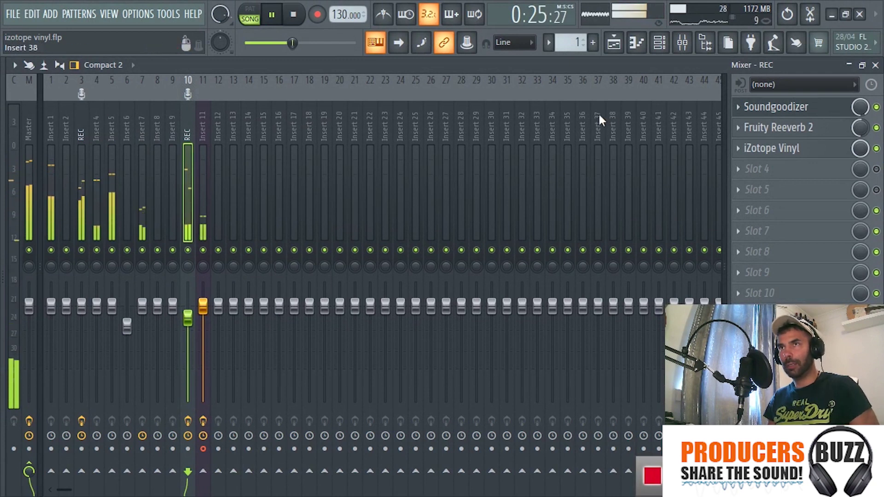
click(294, 15)
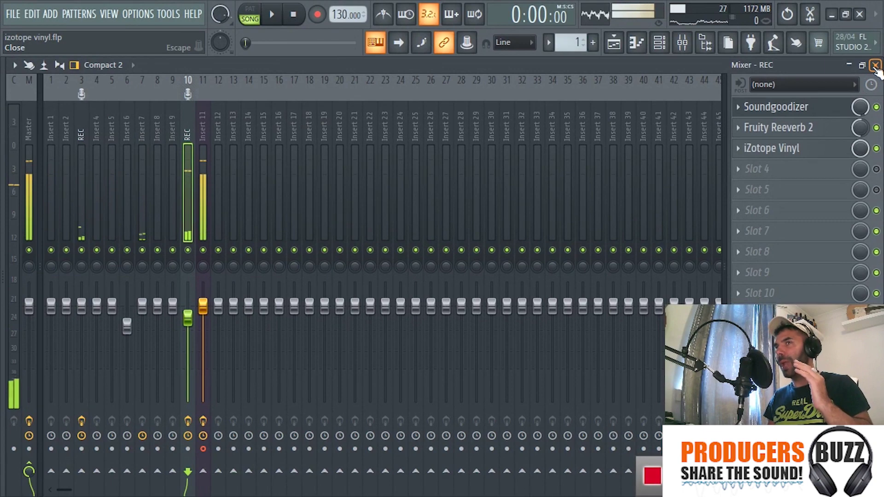
Add iZotope Vinyl to slot 2 of mixer Insert 11 and move its window beside the channel
click(201, 158)
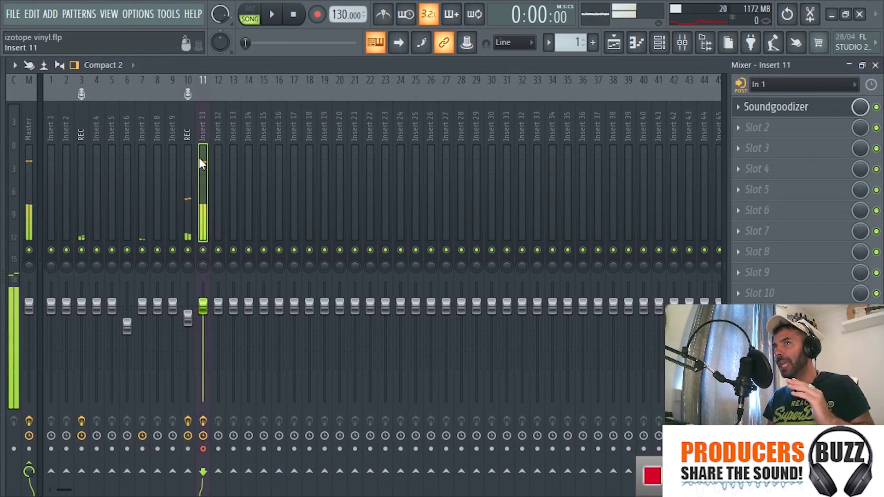
click(757, 127)
click(440, 26)
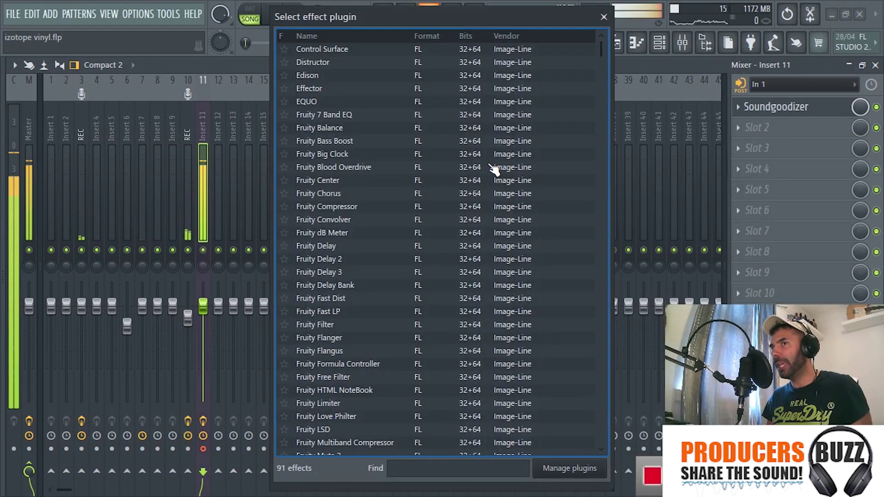
scroll(448, 257, down, 10)
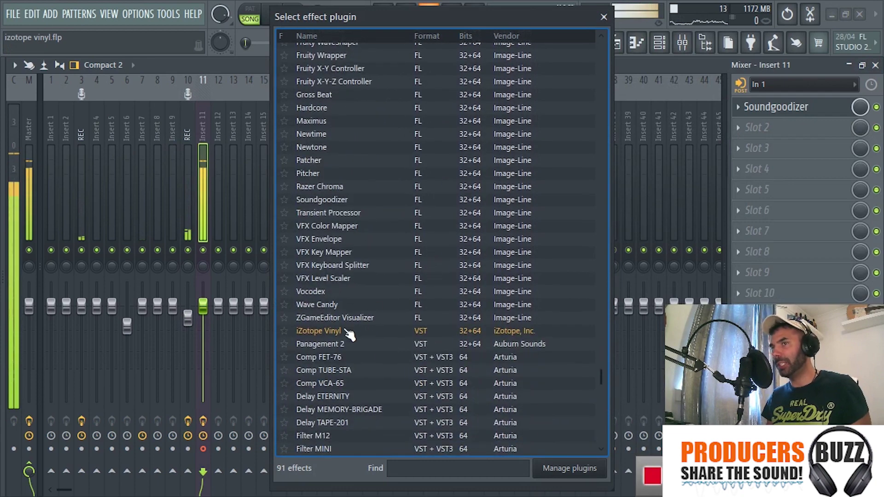
double_click(344, 332)
drag(322, 144, 585, 108)
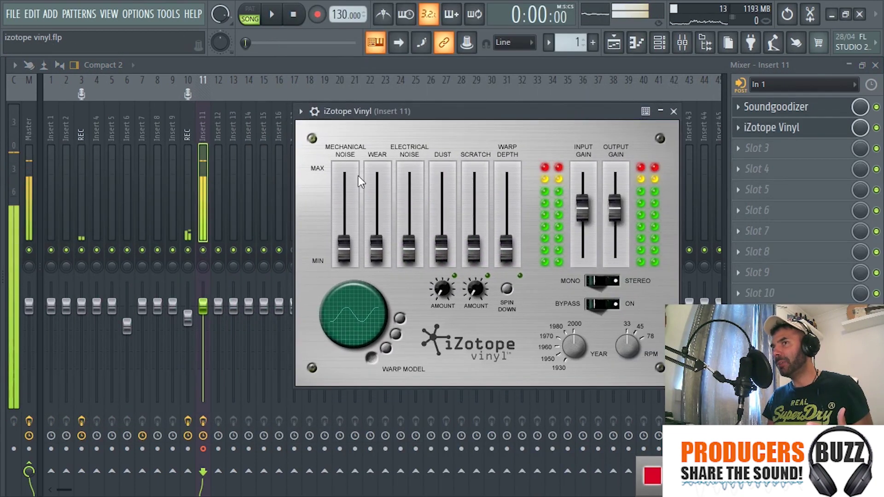
Turn off iZotope Vinyl on REC inserts 10 and 3, and open the instance on Insert 11
click(186, 198)
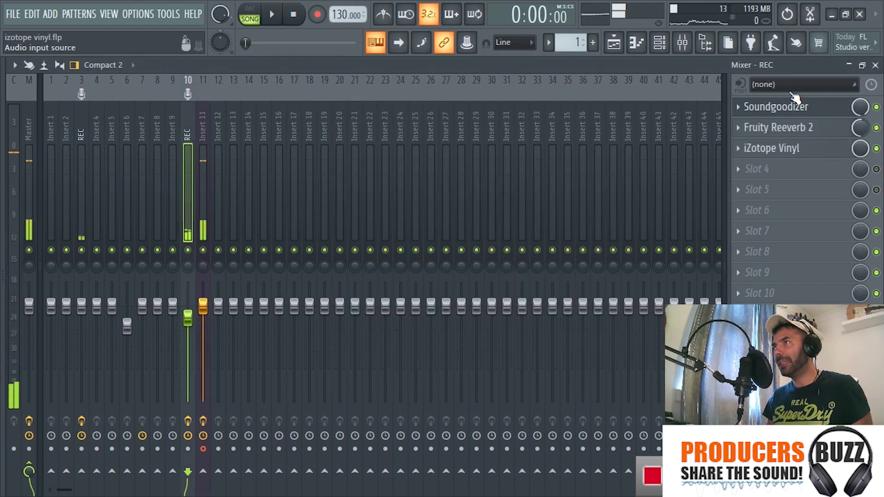
click(83, 168)
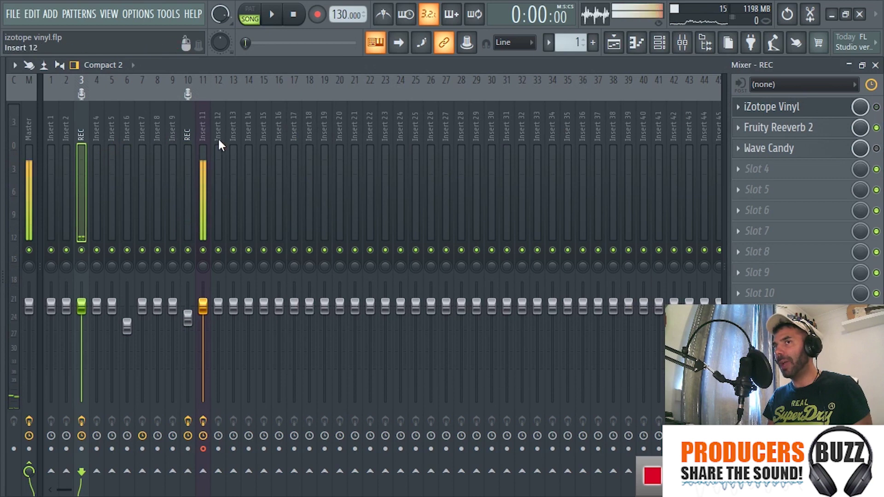
click(190, 152)
click(205, 157)
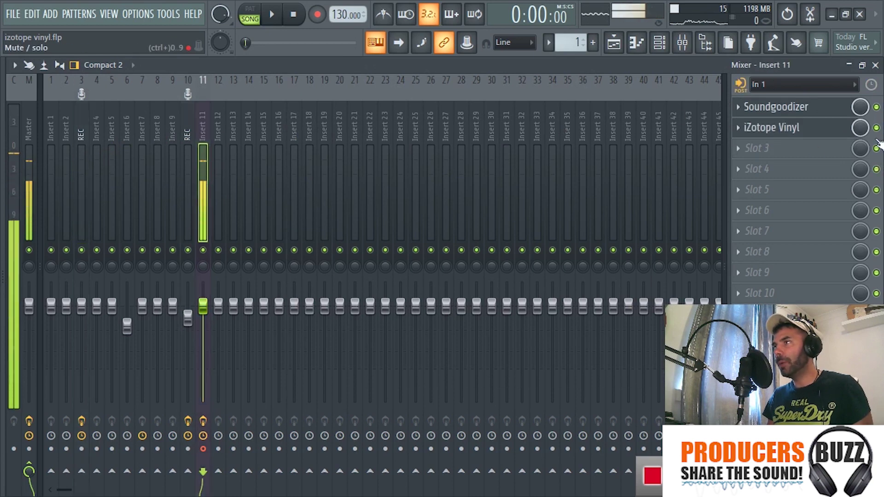
click(828, 129)
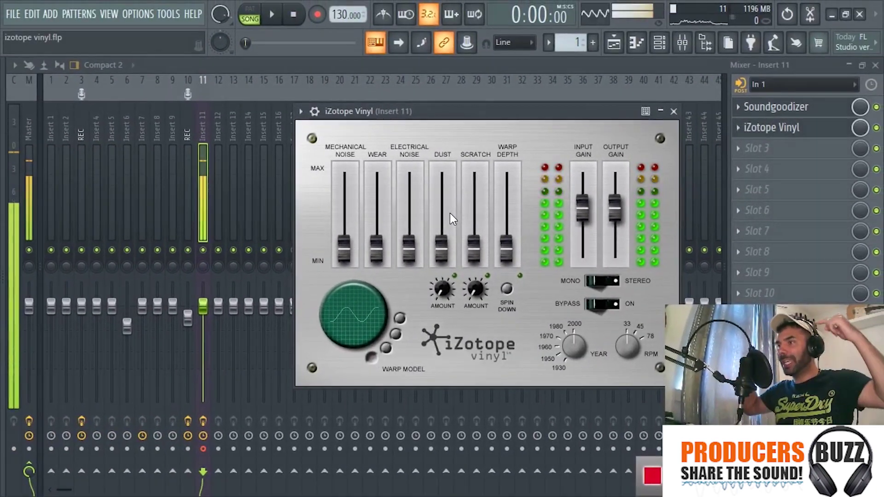
Switch to the Opera browser and open the Lo-Fi Vocal Sound preset image at full size
key(alt+Tab)
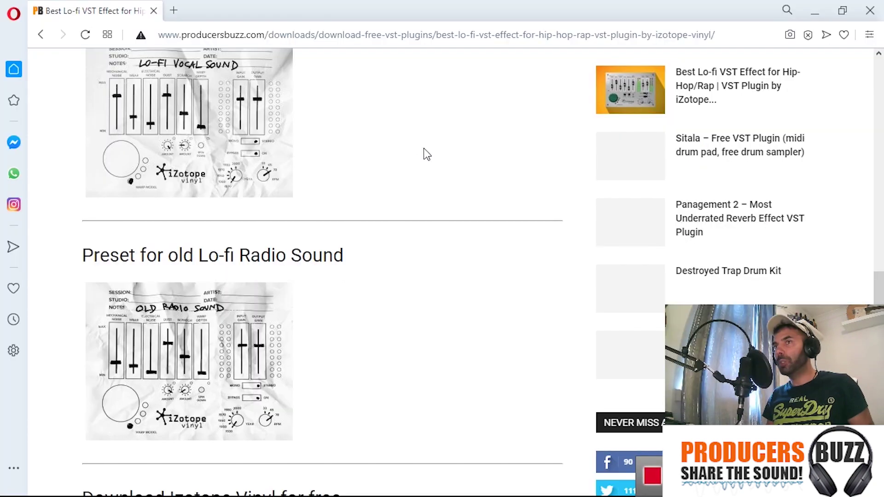
scroll(414, 155, up, 3)
scroll(405, 158, down, 3)
scroll(220, 146, up, 1)
click(191, 174)
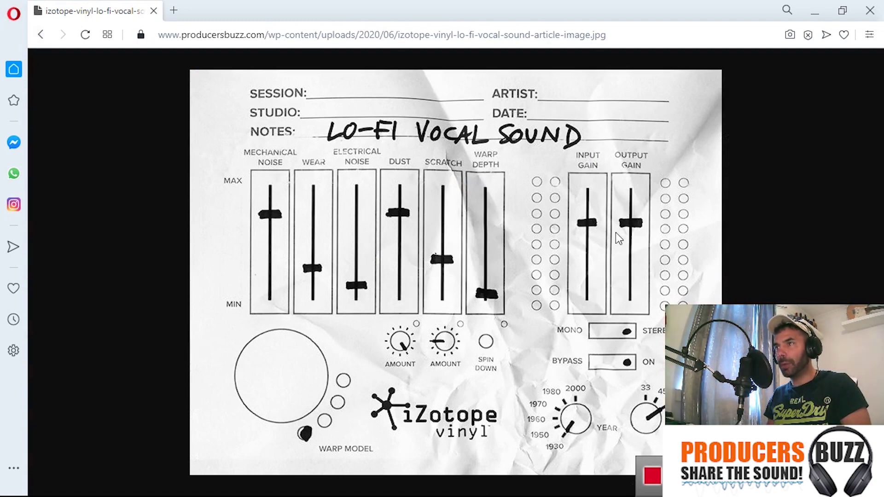
Return to the iZotope Vinyl article, look through its text and preset sections, and switch back to FL Studio
click(41, 35)
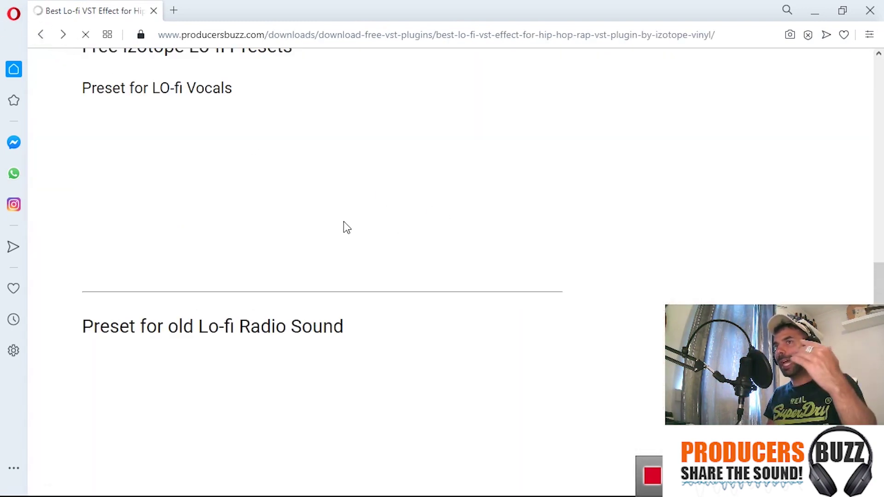
click(388, 35)
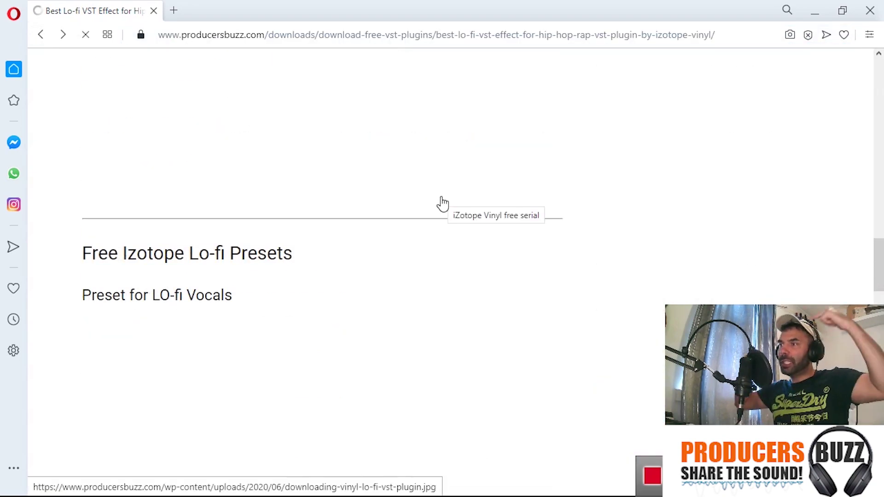
scroll(409, 249, up, 15)
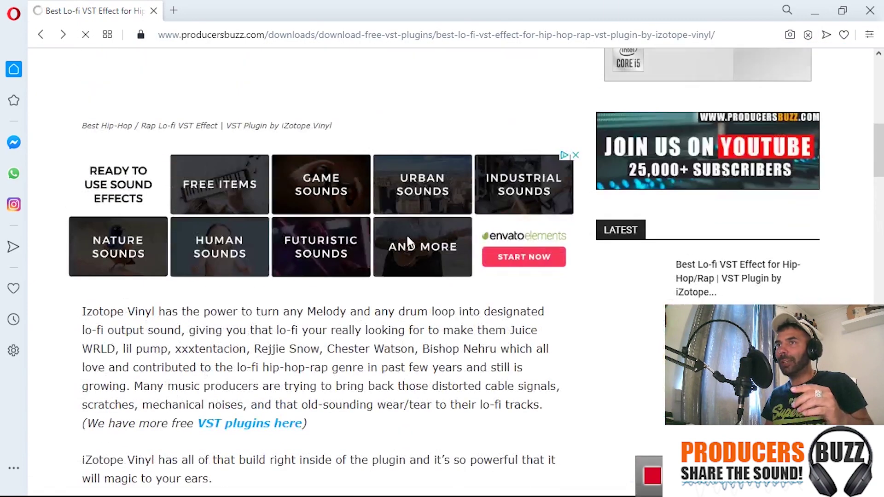
scroll(435, 258, down, 5)
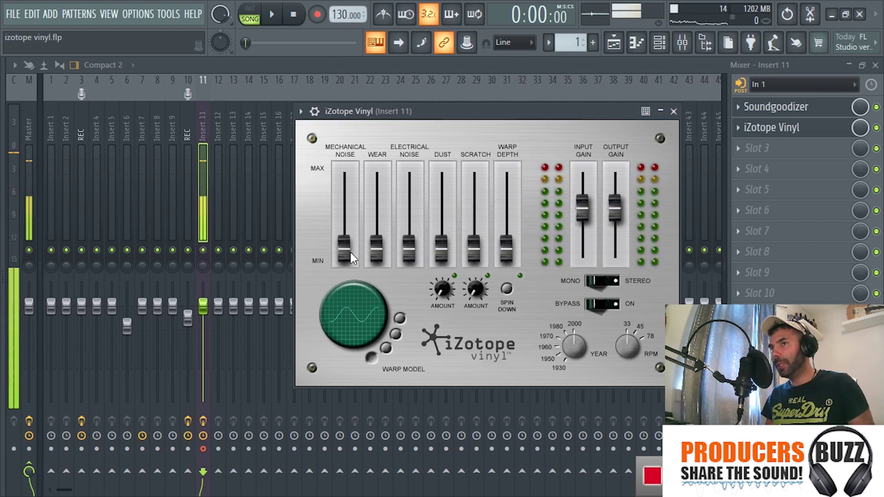
Raise Mechanical Noise, Wear and Electrical Noise to around the middle of their ranges in iZotope Vinyl on Insert 11
drag(345, 248, 343, 225)
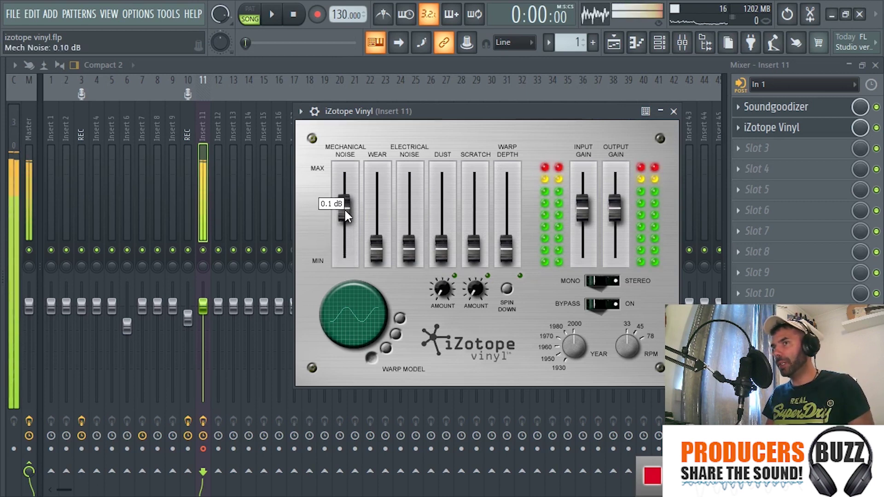
mouse_move(345, 211)
mouse_down()
mouse_move(344, 179)
mouse_move(342, 229)
mouse_move(344, 197)
mouse_up()
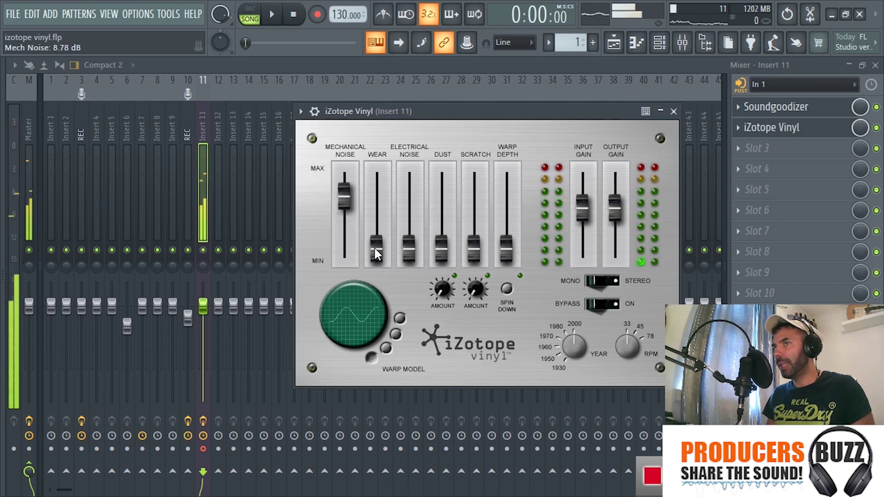
drag(376, 256, 407, 247)
drag(344, 197, 350, 227)
drag(407, 246, 405, 220)
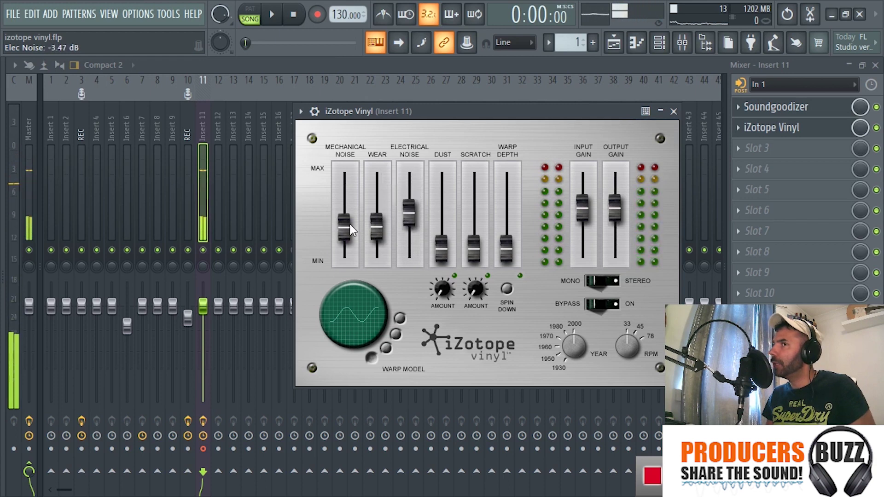
drag(349, 223, 345, 205)
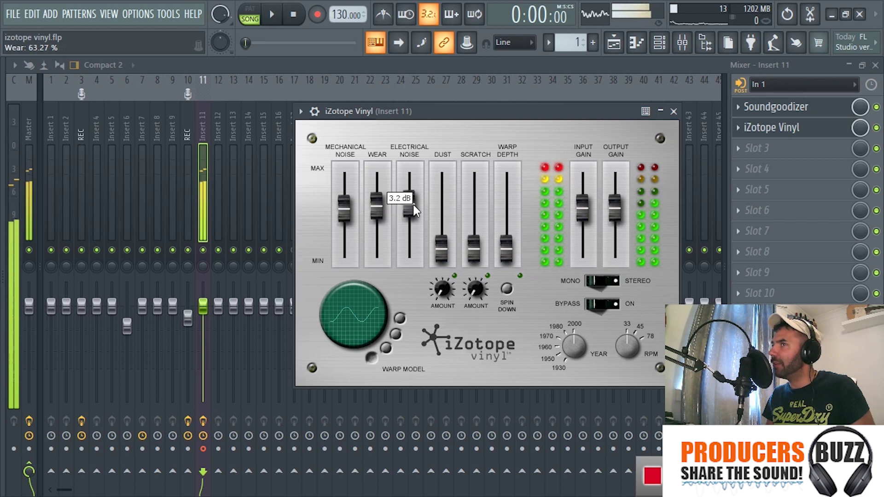
mouse_move(413, 201)
mouse_down()
mouse_move(411, 184)
mouse_move(398, 211)
mouse_up()
Raise the Dust level and amount, try out the Scratch controls, and return Scratch to -Inf dB with its amount at minimum
drag(440, 243, 442, 188)
drag(439, 278, 476, 213)
click(476, 288)
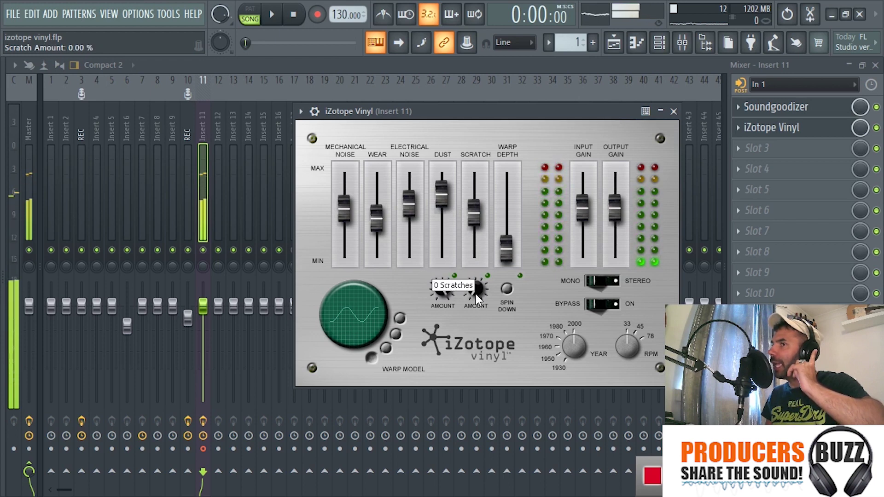
drag(479, 238, 475, 274)
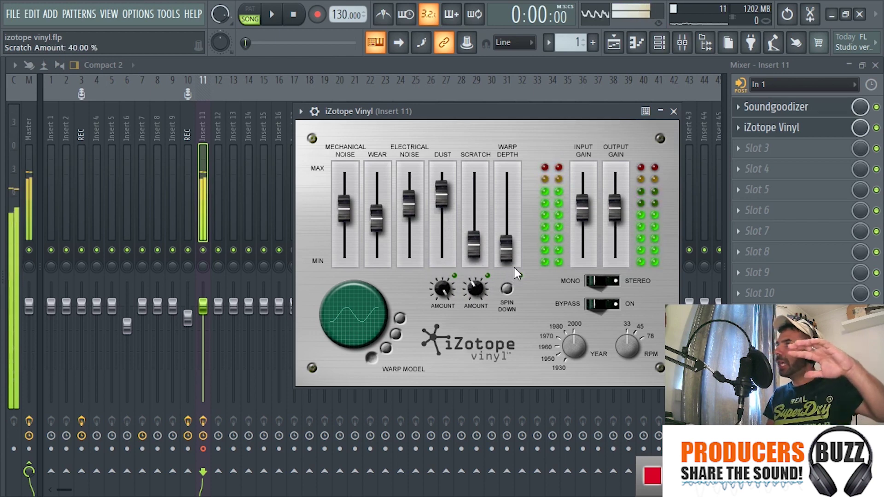
click(508, 253)
drag(479, 285, 480, 339)
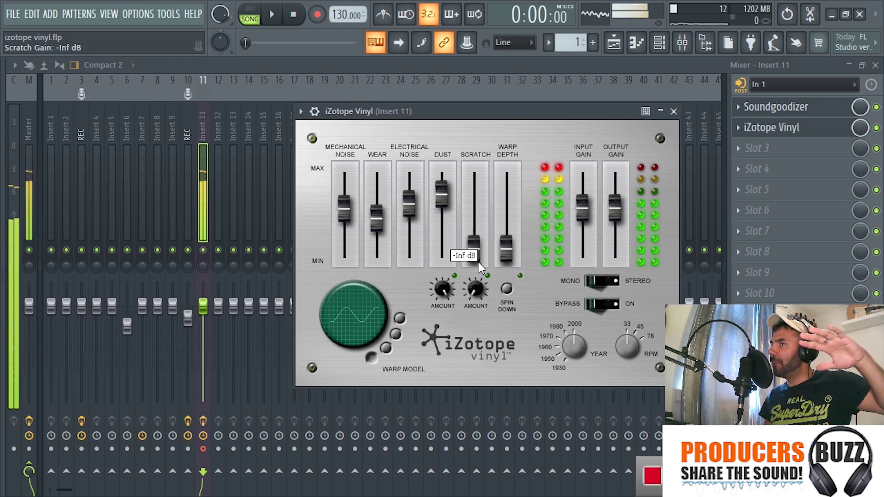
Raise Warp Depth to the upper part of its range and audition the warp models, finishing on Peak
drag(506, 251, 512, 206)
click(387, 349)
click(396, 334)
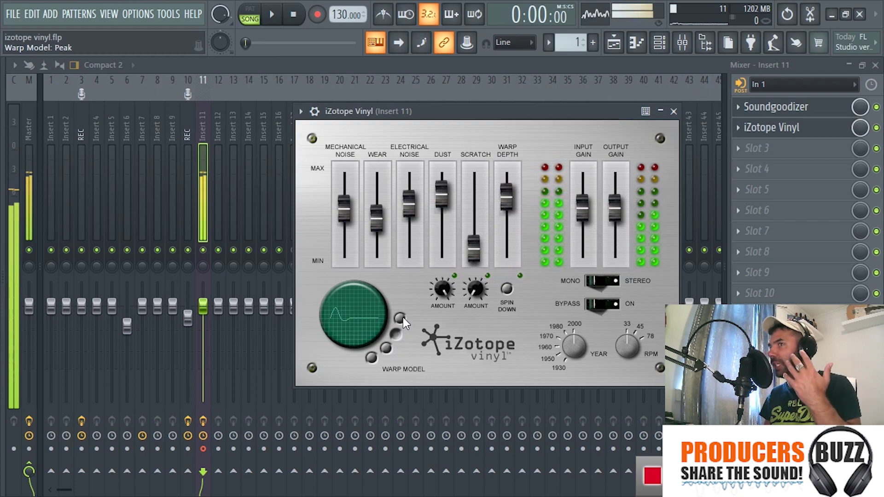
click(401, 318)
click(396, 332)
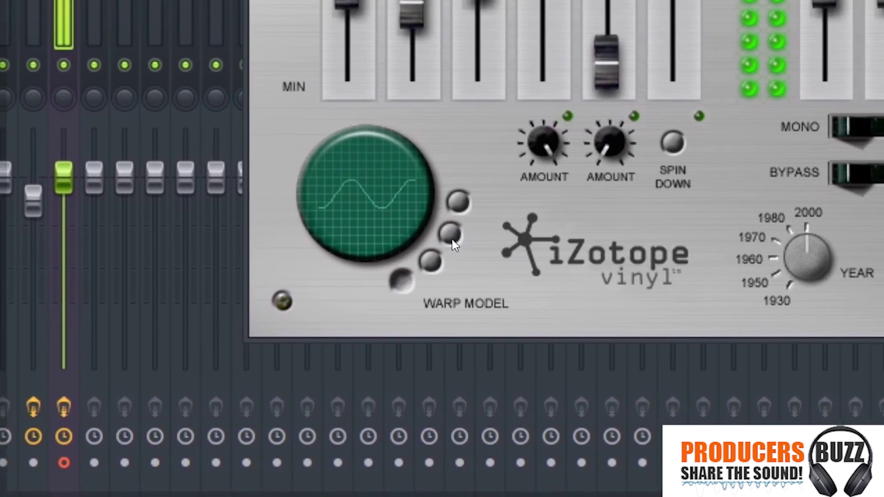
click(481, 207)
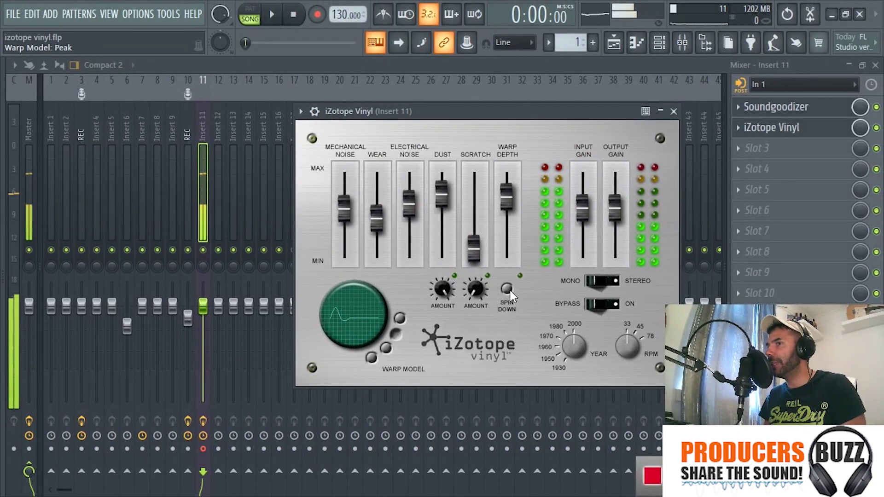
Test Spin Down on Insert 11's iZotope Vinyl before and during song playback, and stop the song
click(508, 289)
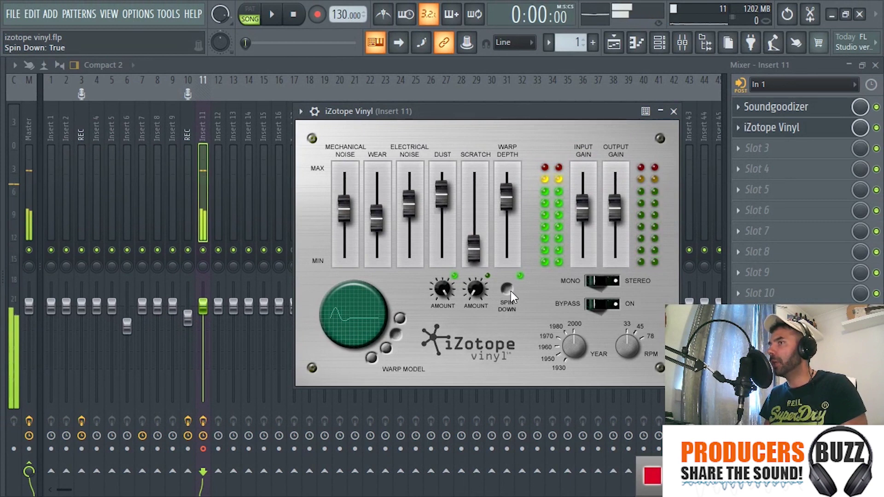
click(508, 290)
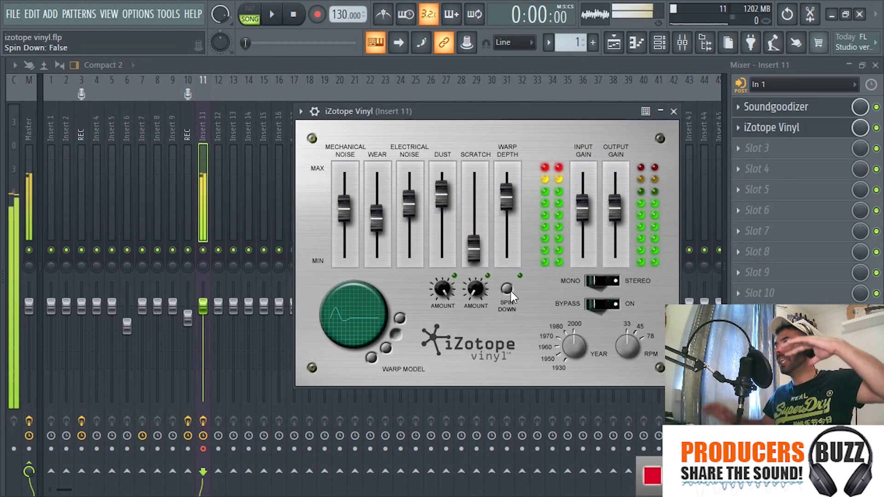
click(276, 16)
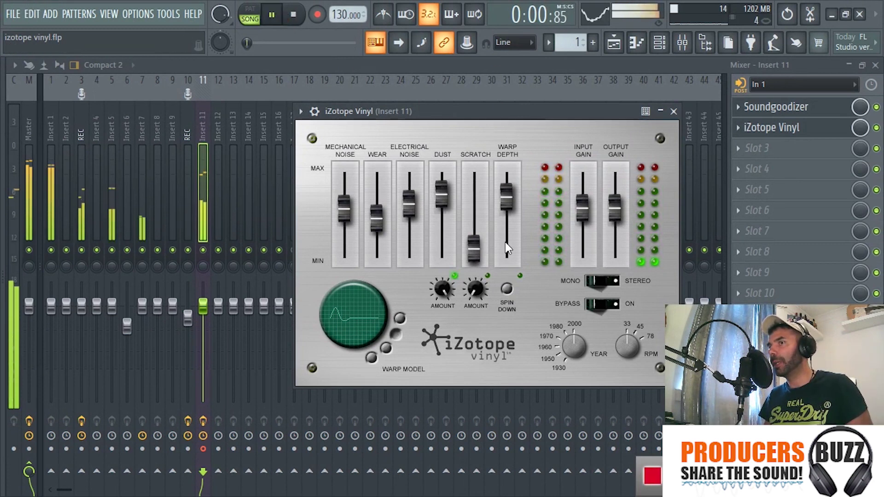
click(507, 289)
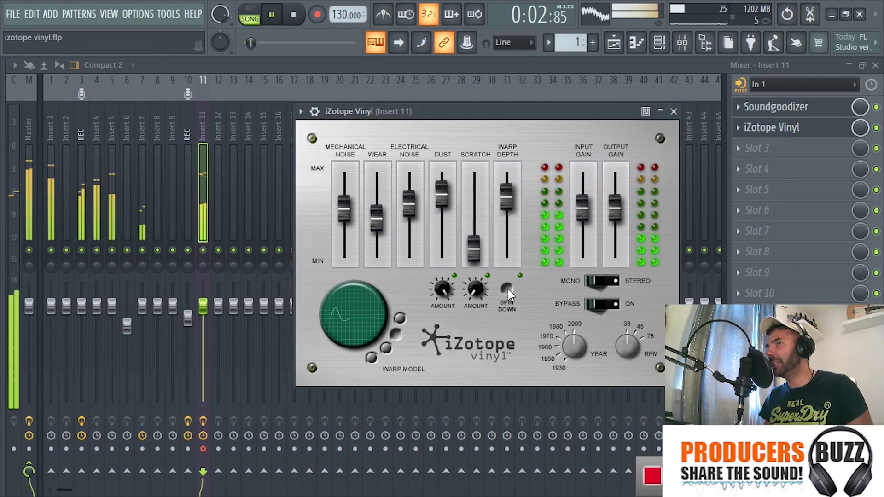
click(507, 289)
key(space)
Turn off iZotope Vinyl on Insert 11 and load the VST version of iZotope Vinyl into slot 1 of the Master
click(433, 60)
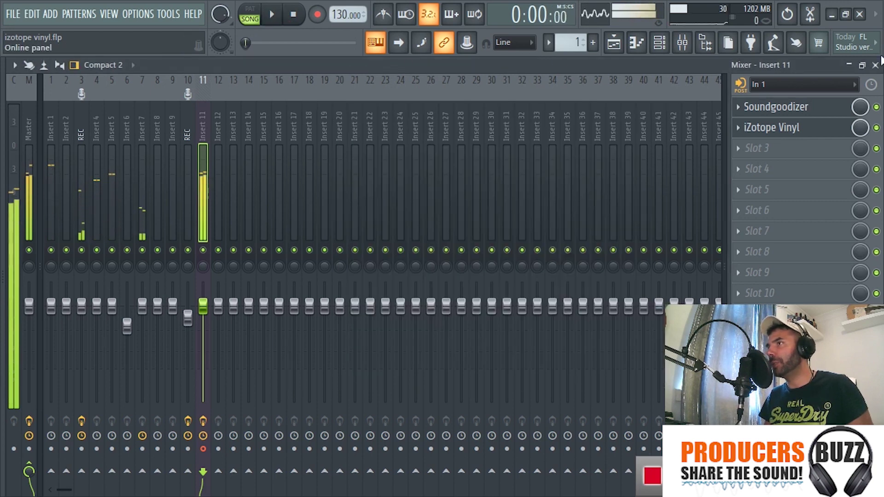
click(875, 128)
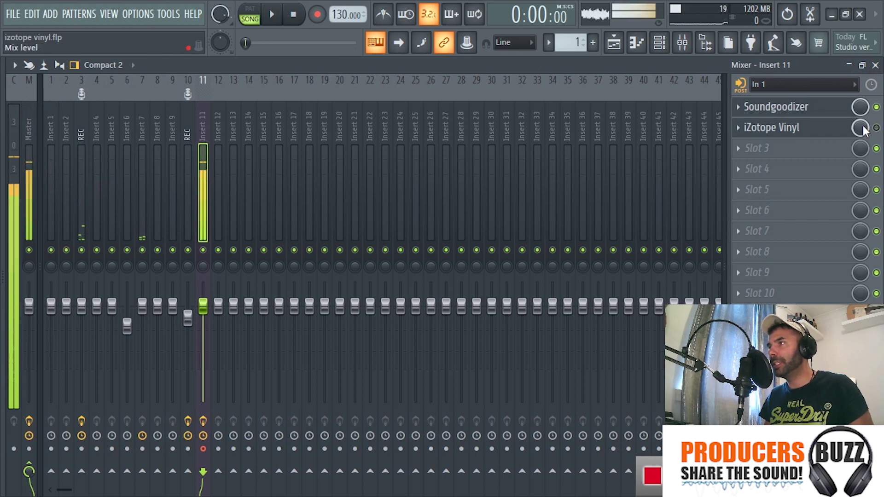
click(32, 148)
click(804, 107)
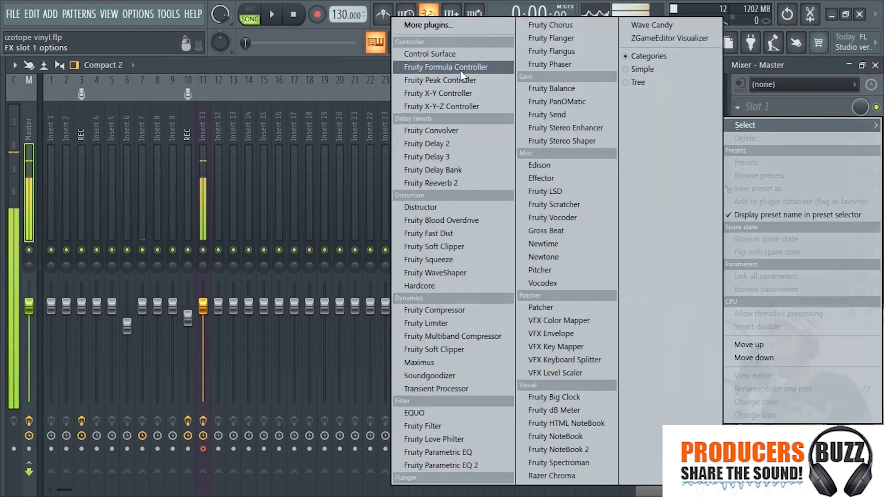
click(460, 25)
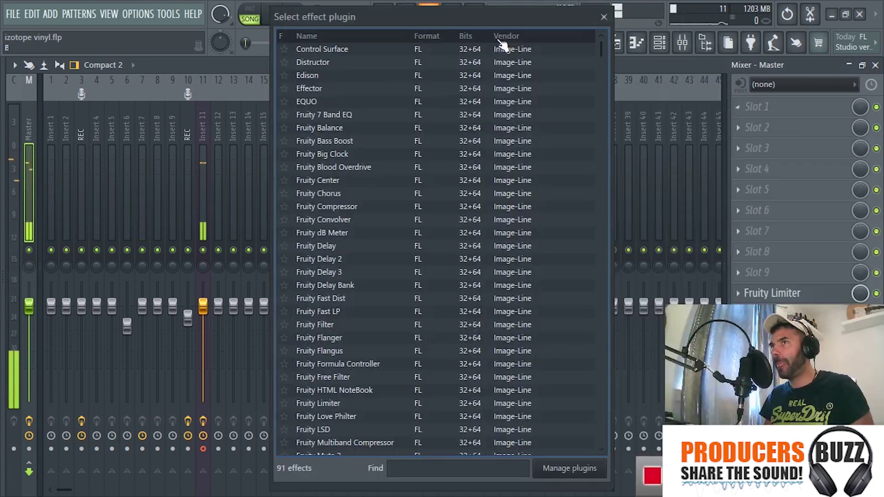
scroll(420, 177, down, 15)
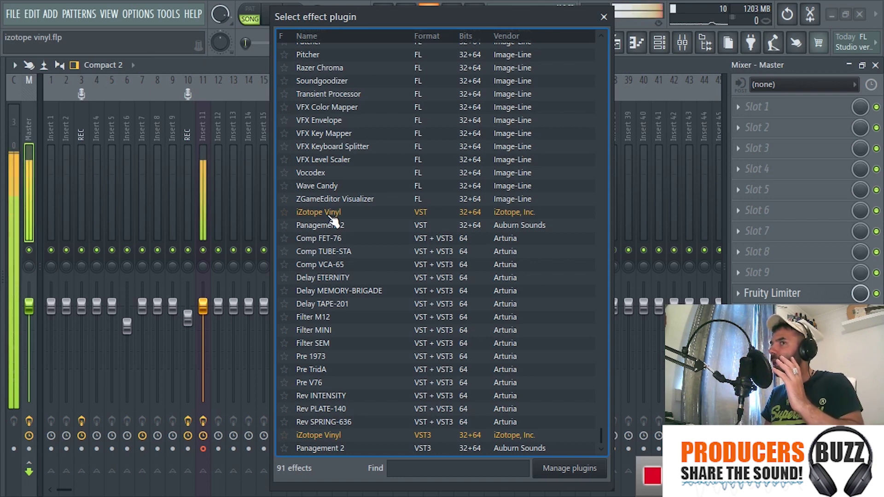
double_click(329, 214)
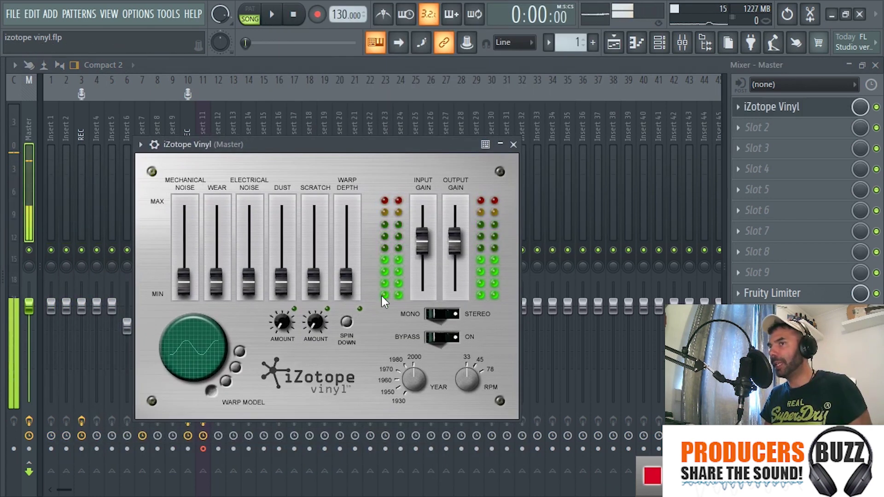
Play the song and test the Spin Down effect of the Master's iZotope Vinyl, stopping and restarting playback between tries
key(space)
click(348, 323)
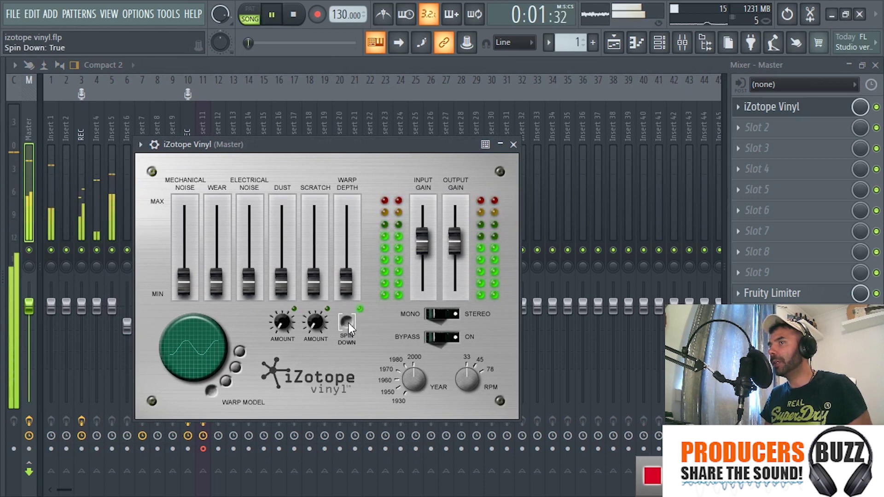
click(348, 322)
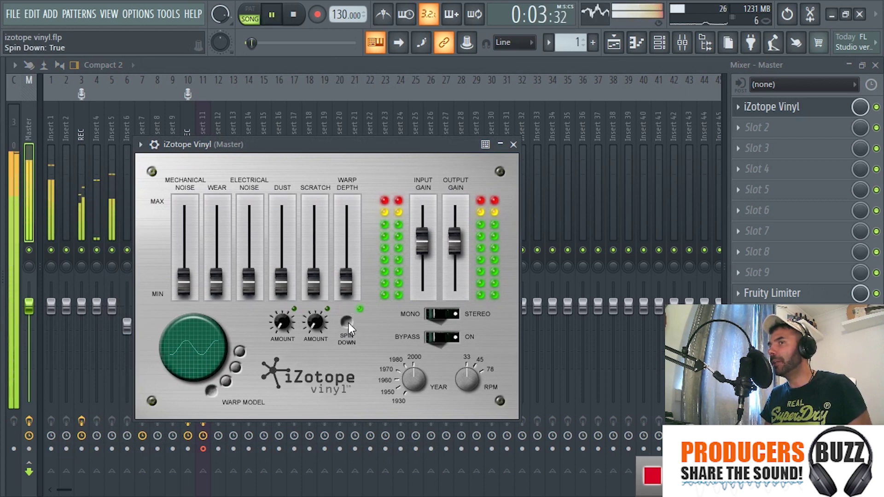
key(space)
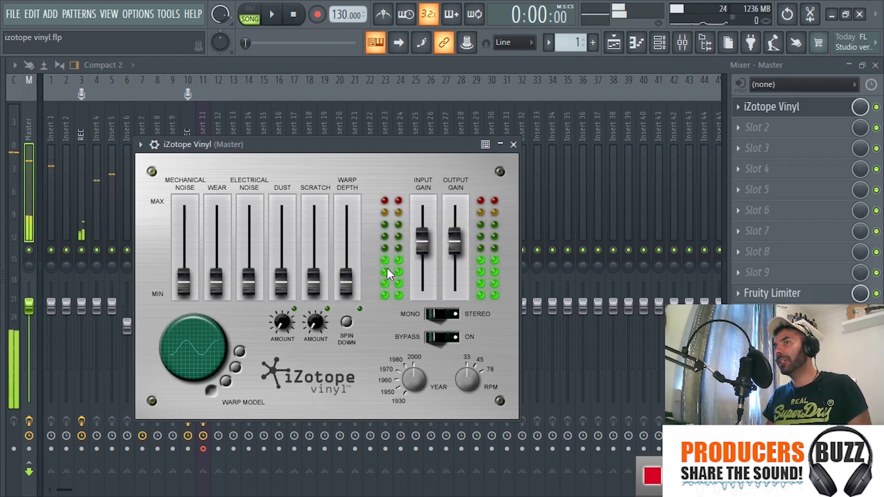
key(space)
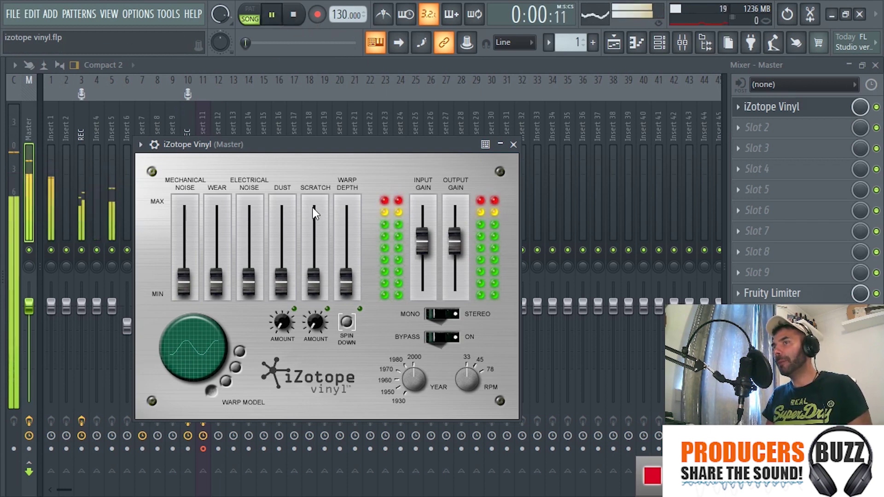
click(347, 323)
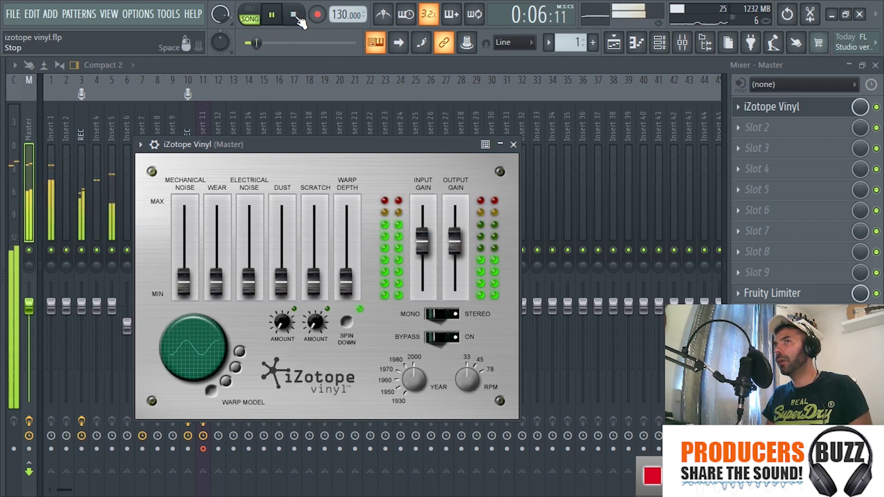
key(space)
click(348, 325)
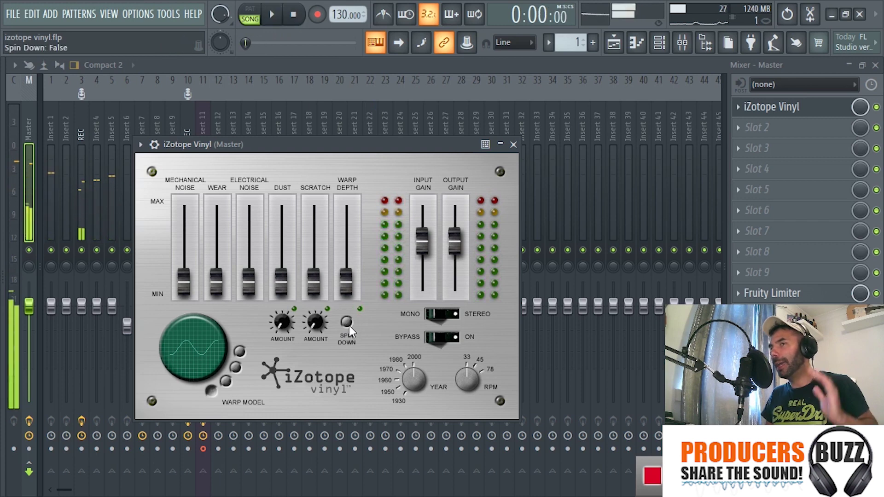
click(348, 323)
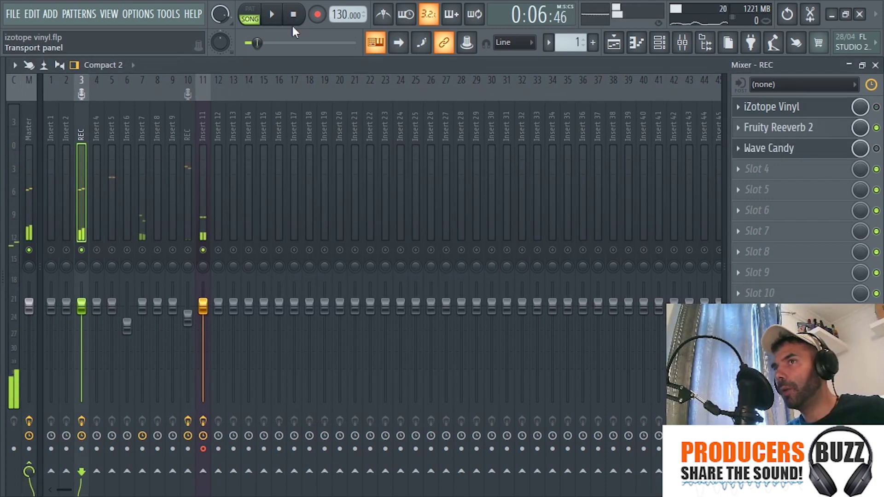
Play the song from the start, view the iZotope Vinyl settings on REC insert 3, and turn the plugin on during playback
click(301, 23)
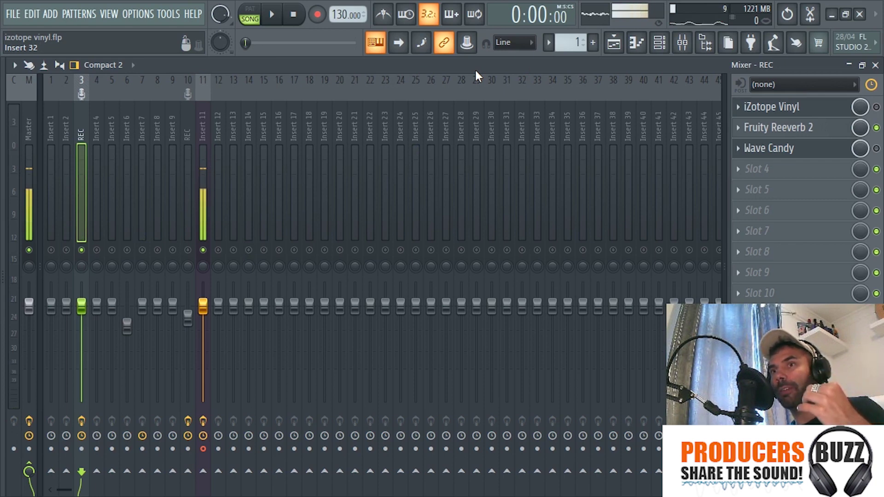
key(space)
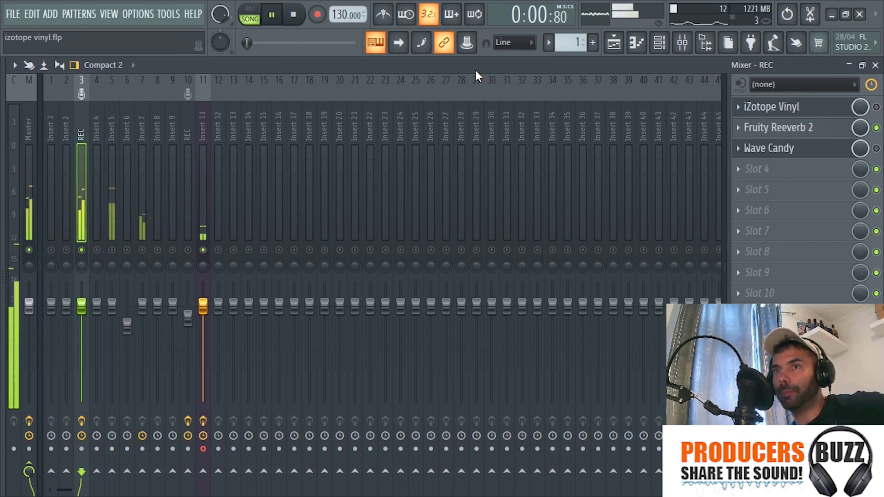
click(829, 106)
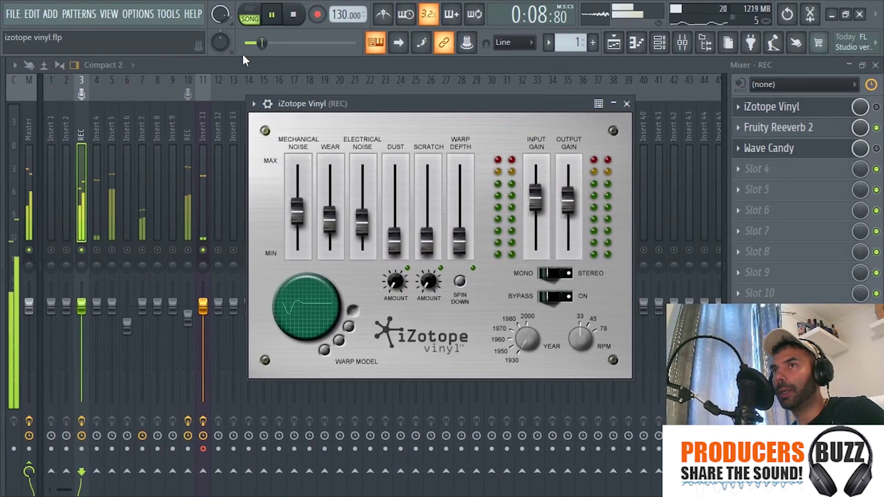
click(876, 107)
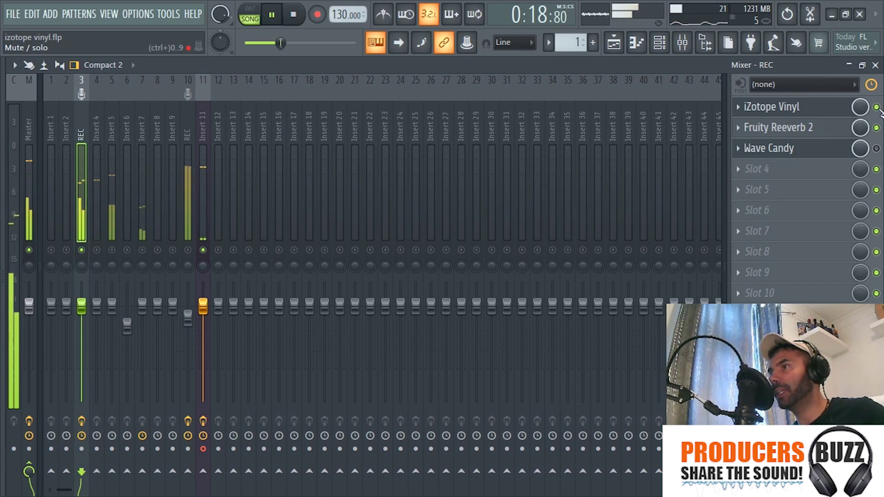
Open iZotope Vinyl on REC insert 3 and compare Year settings 1930 and 2000 during playback, ending on 1930
click(764, 106)
click(294, 16)
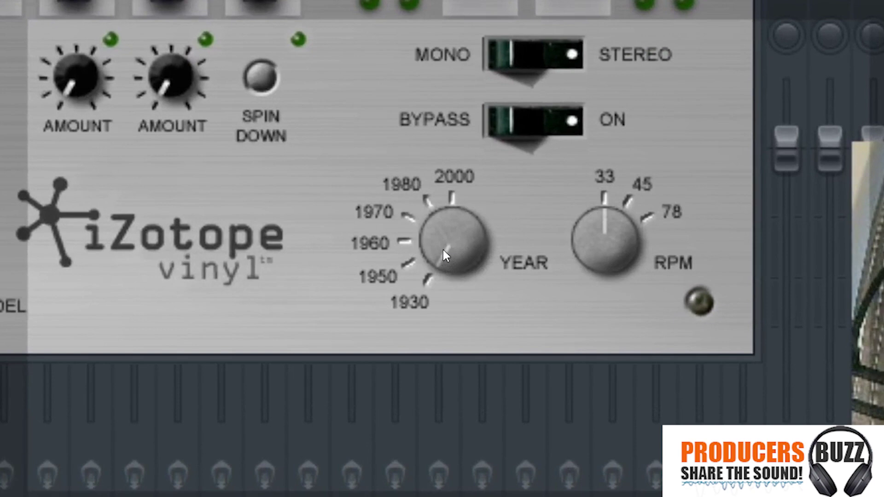
drag(525, 339, 522, 308)
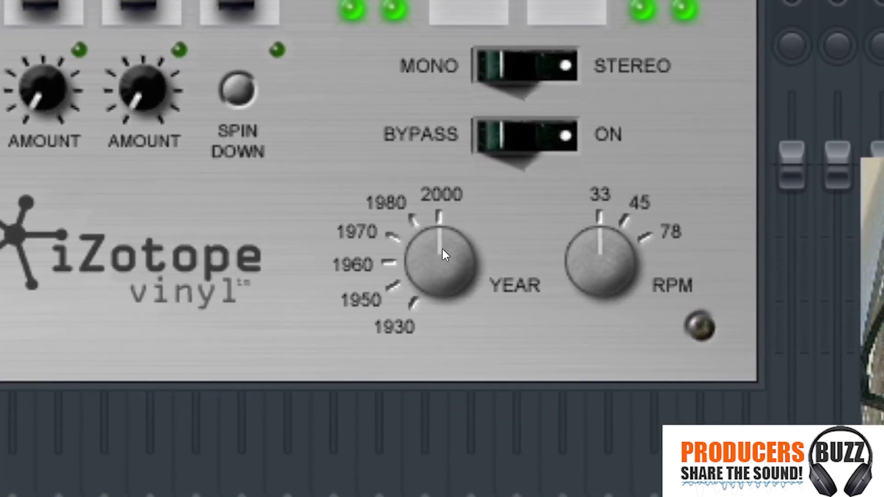
mouse_move(442, 250)
mouse_down()
mouse_move(444, 241)
mouse_move(436, 259)
mouse_up()
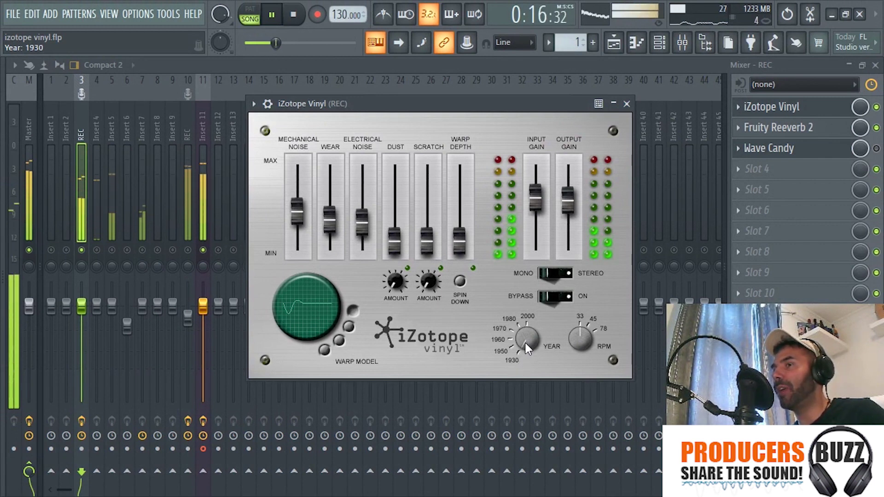
drag(528, 343, 527, 297)
drag(527, 328, 518, 367)
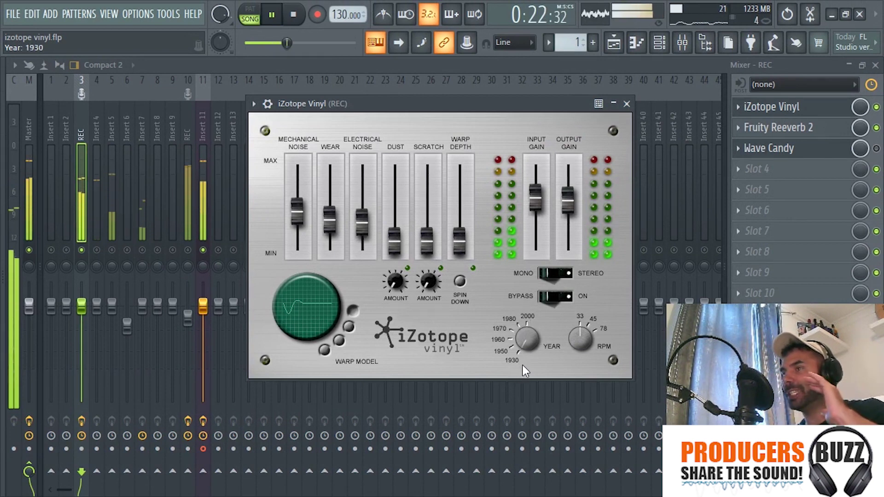
Compare RPM settings 78 and 33 on REC insert 3's iZotope Vinyl and recheck its Year control, leaving it at 1930
mouse_move(580, 335)
mouse_down()
mouse_move(588, 314)
mouse_move(593, 340)
mouse_move(581, 347)
mouse_up()
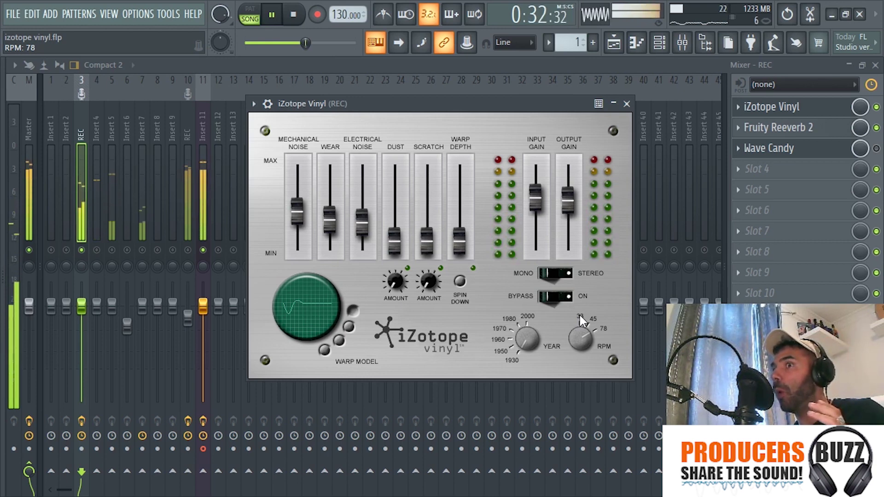
click(579, 316)
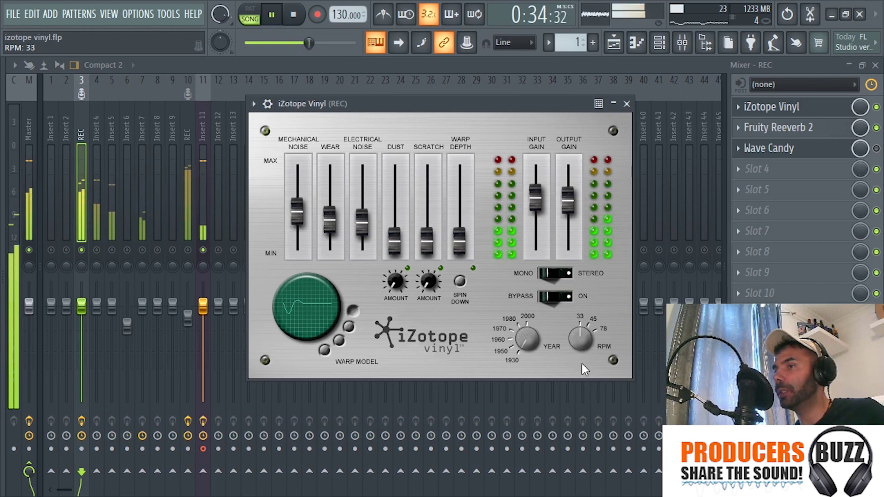
click(582, 332)
click(580, 327)
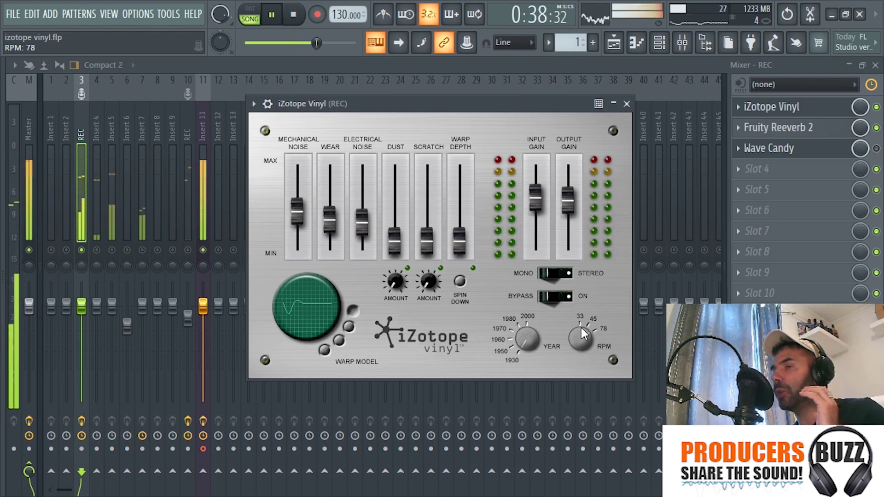
click(521, 314)
click(521, 358)
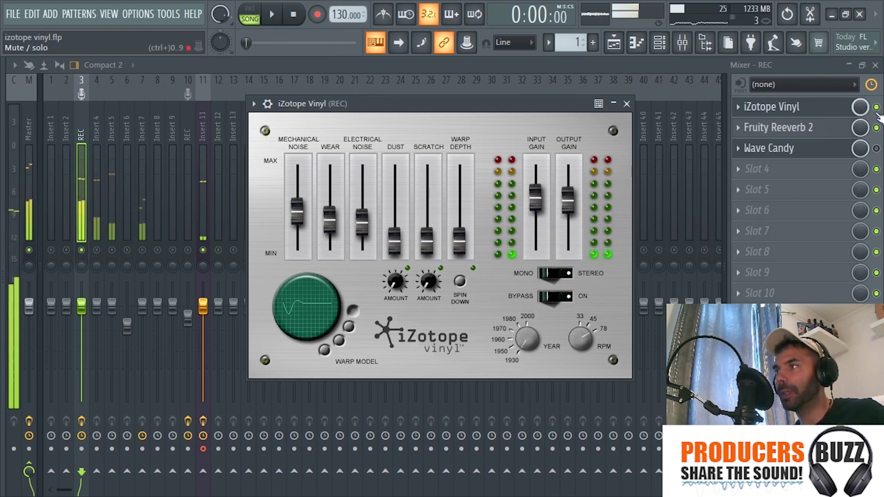
Hide the iZotope Vinyl settings on REC insert 3 and switch the plugin off and back on
click(782, 107)
click(876, 107)
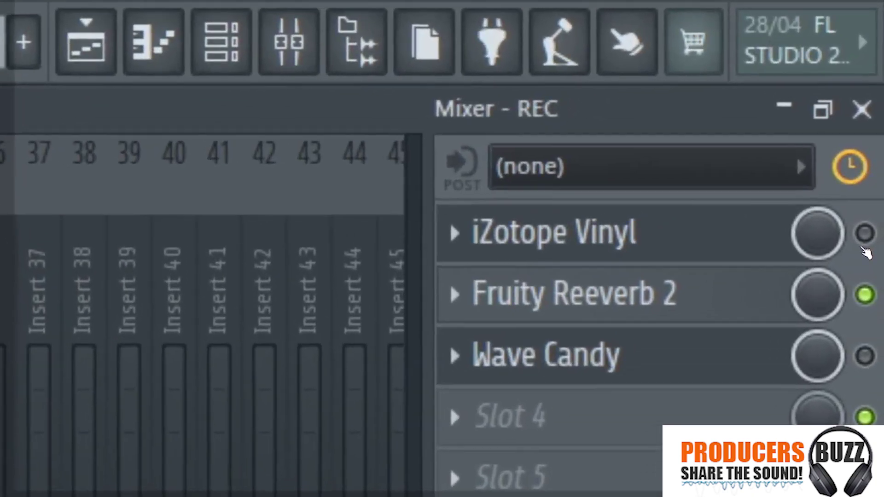
click(876, 108)
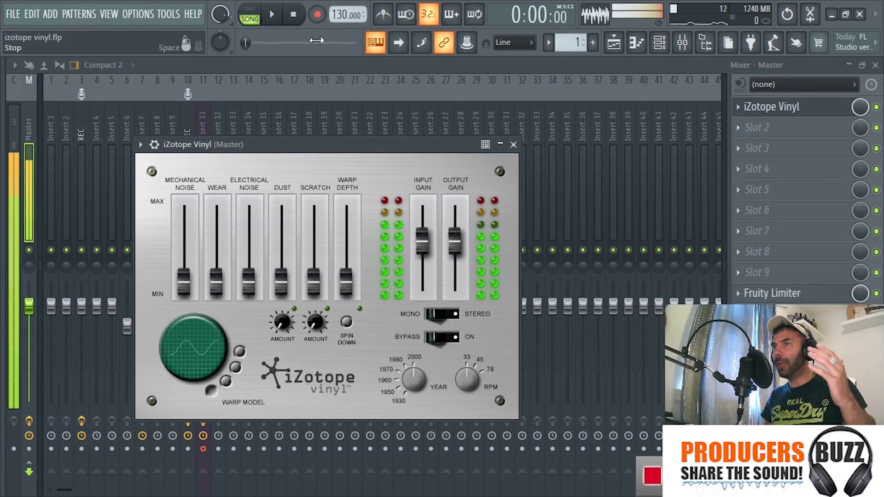
Reposition the Master's iZotope Vinyl window and switch its Spin Down effect on and off
drag(423, 142, 535, 120)
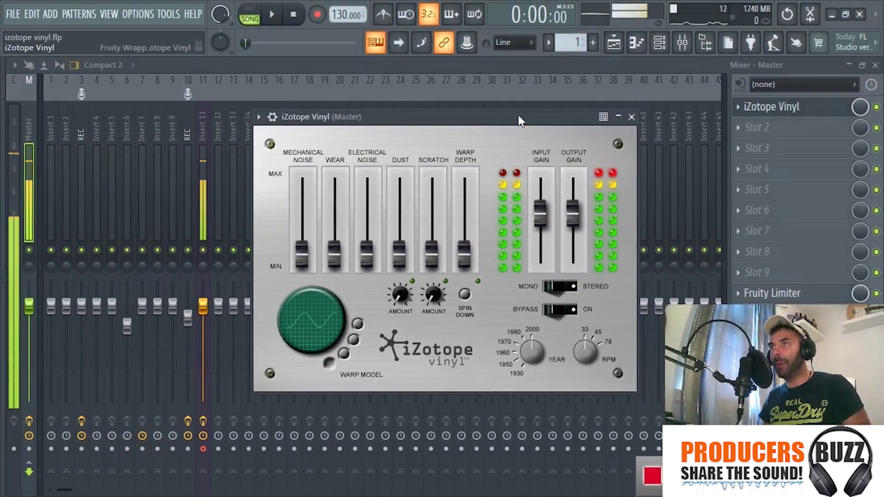
drag(511, 121, 547, 99)
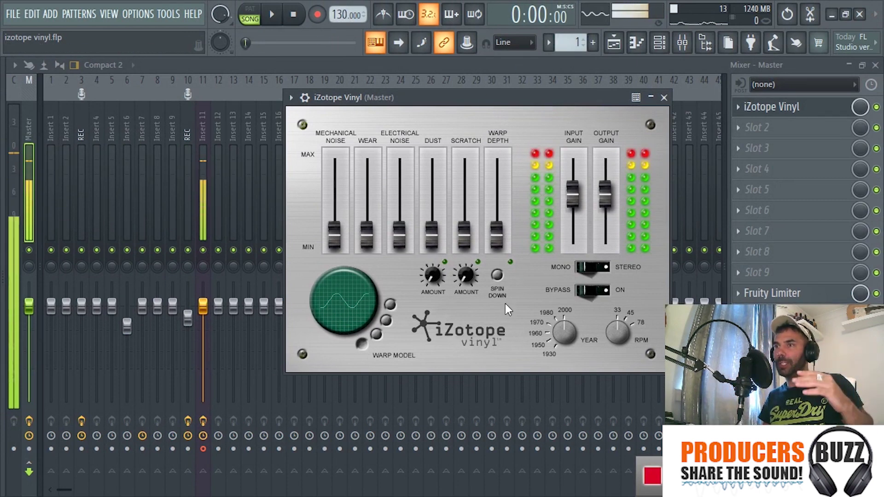
click(498, 275)
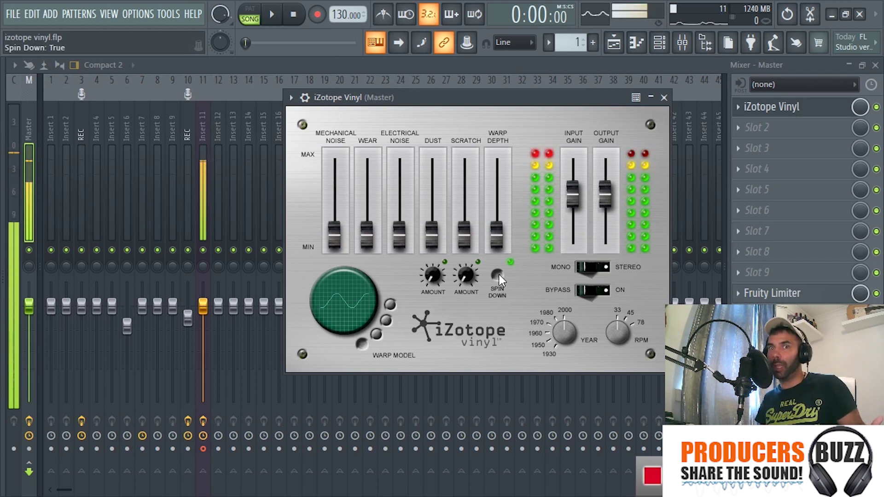
click(499, 275)
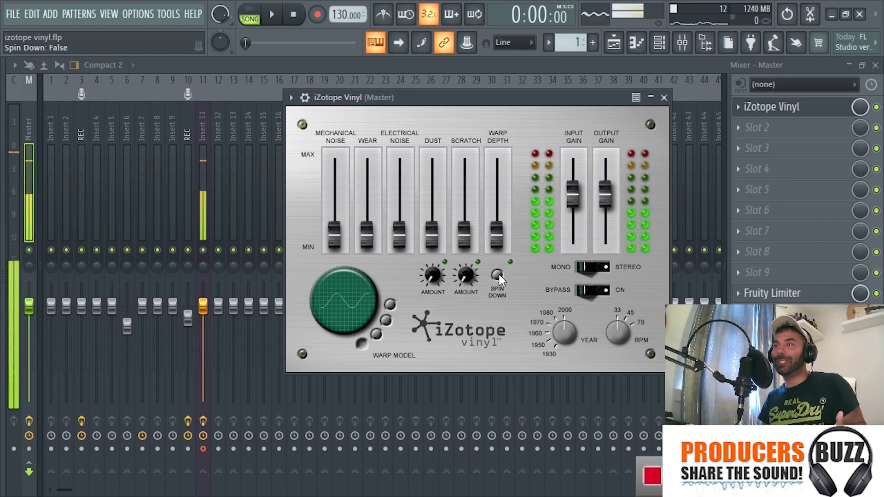
Switch to the iZotope Vinyl article in Opera, view the enlarged Old Radio Sound preset image, and return to the article
key(alt+Tab)
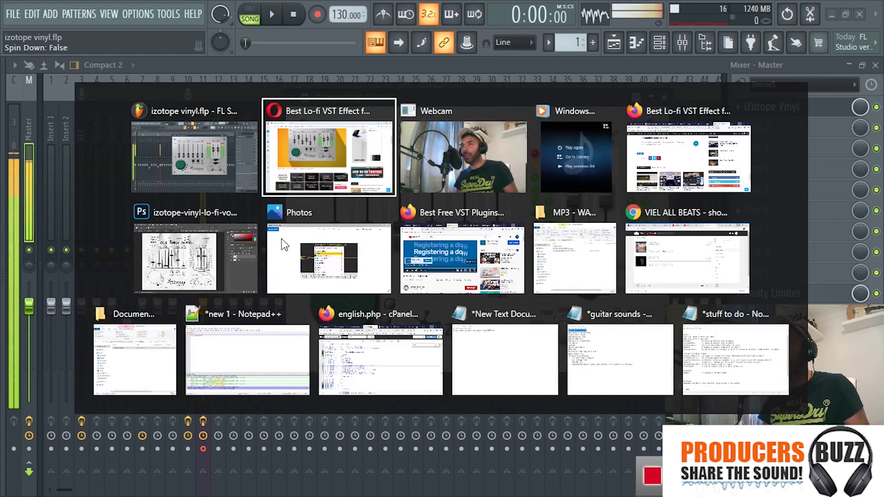
click(341, 161)
scroll(358, 245, down, 15)
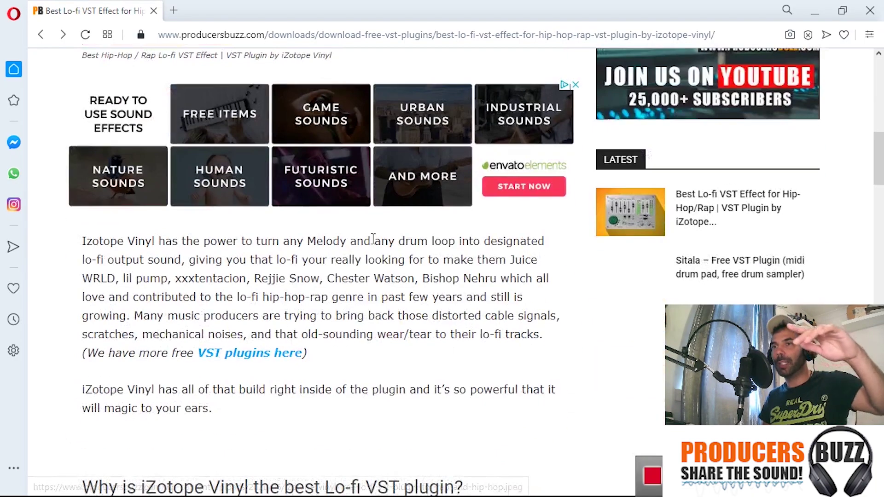
scroll(428, 215, down, 12)
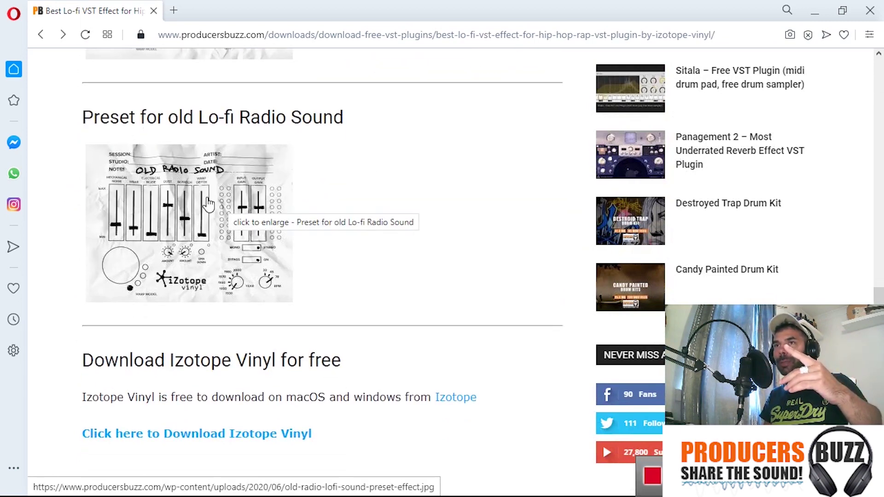
click(187, 210)
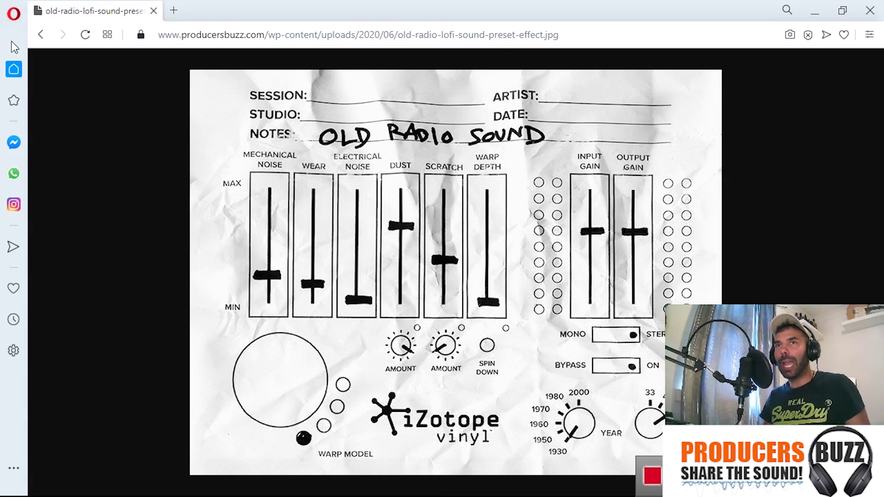
click(48, 34)
Look through the article's iZotope Vinyl information up to the plugin picture, cancelling the Windows firewall alert
scroll(336, 236, up, 20)
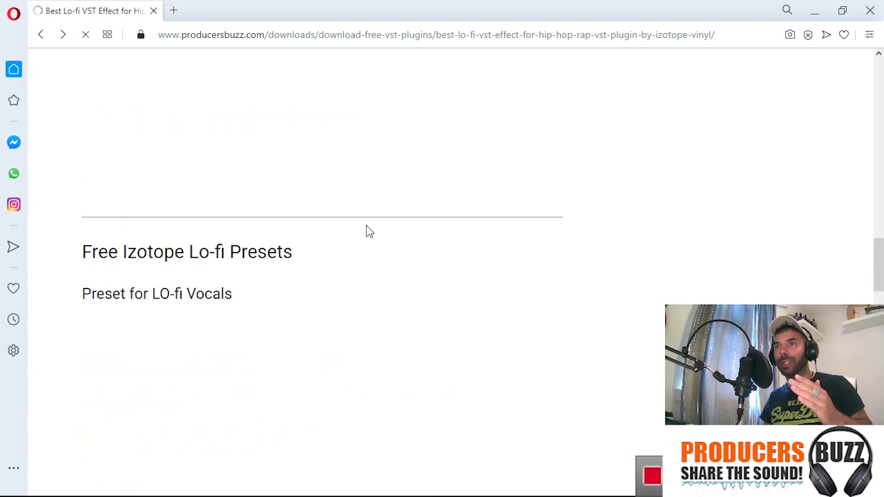
scroll(367, 258, down, 7)
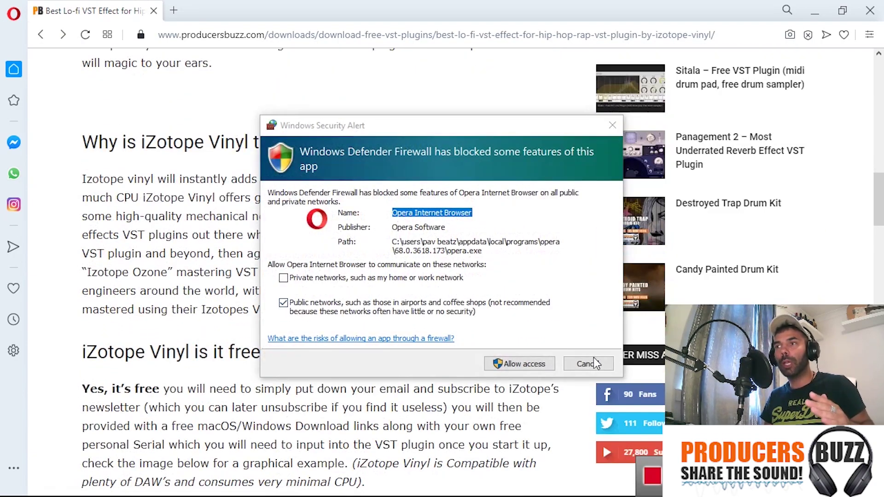
click(586, 364)
scroll(415, 286, up, 9)
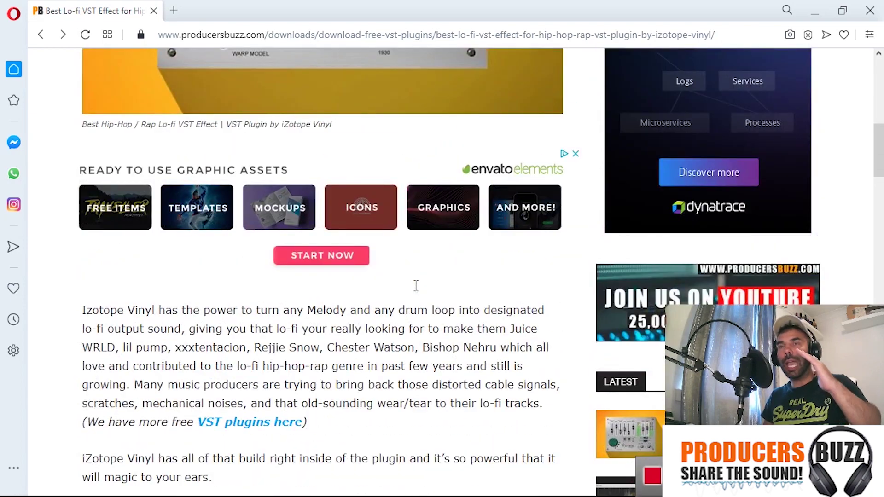
scroll(416, 286, up, 6)
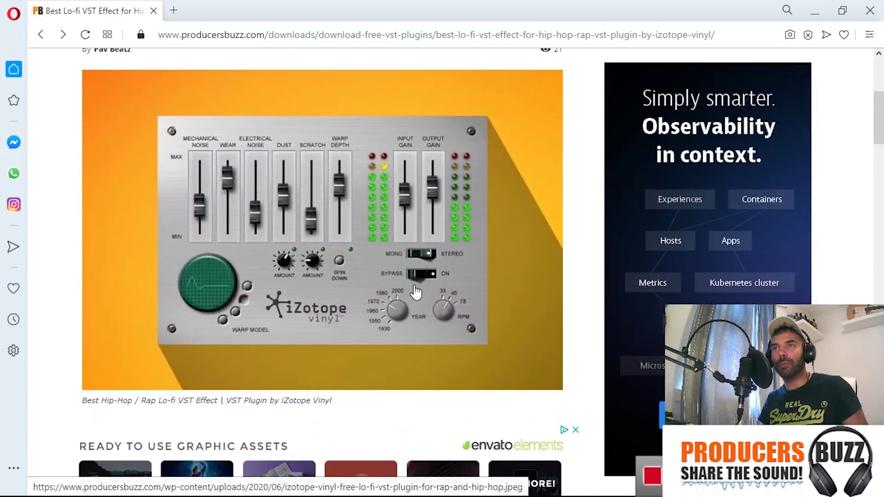
Switch back to FL Studio and close the Master's iZotope Vinyl window and the mixer to show the playlist
key(alt+Tab)
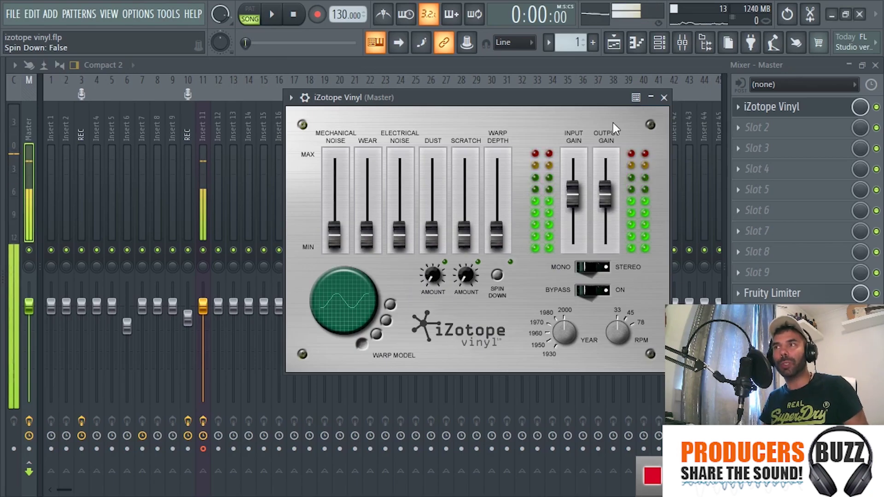
click(664, 97)
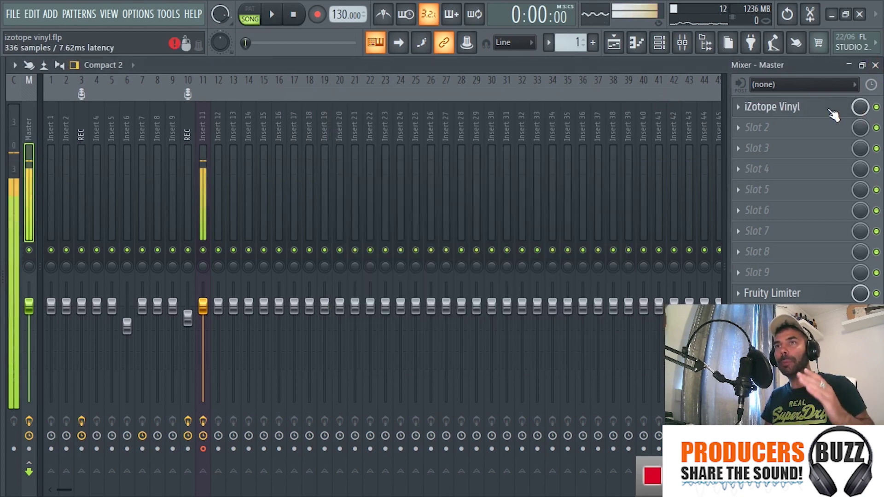
click(875, 65)
click(281, 111)
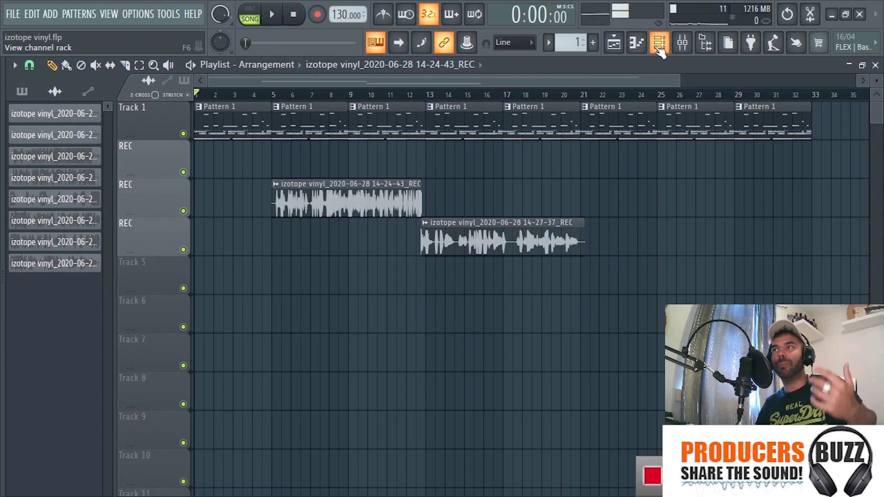
Reopen the mixer, play the song, and check the effect slots on Insert 11, both REC inserts and the Master
click(682, 42)
click(188, 132)
click(198, 138)
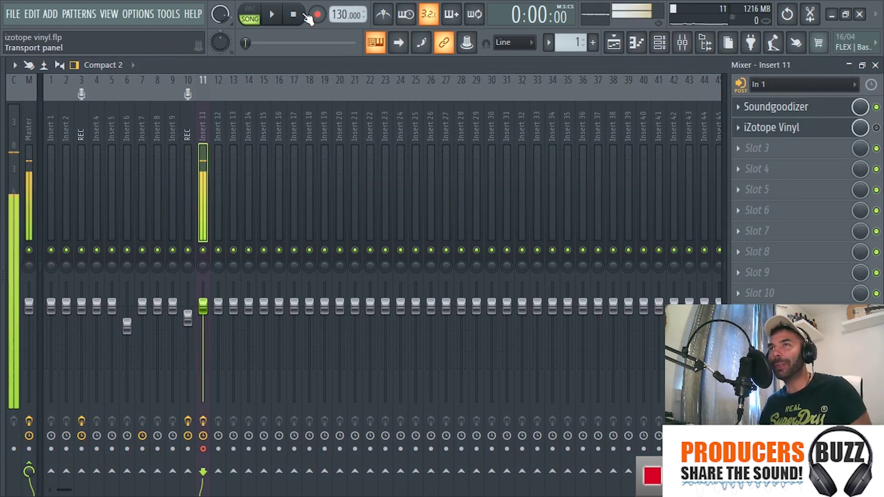
click(272, 14)
click(81, 134)
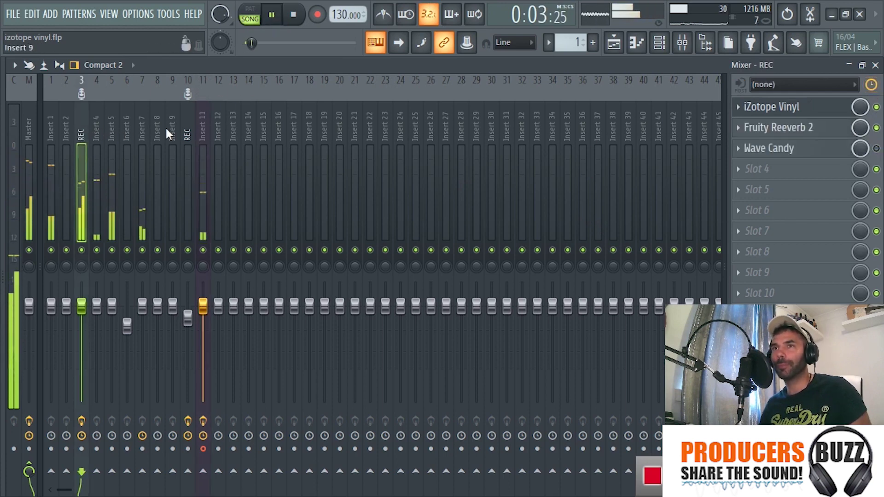
click(189, 139)
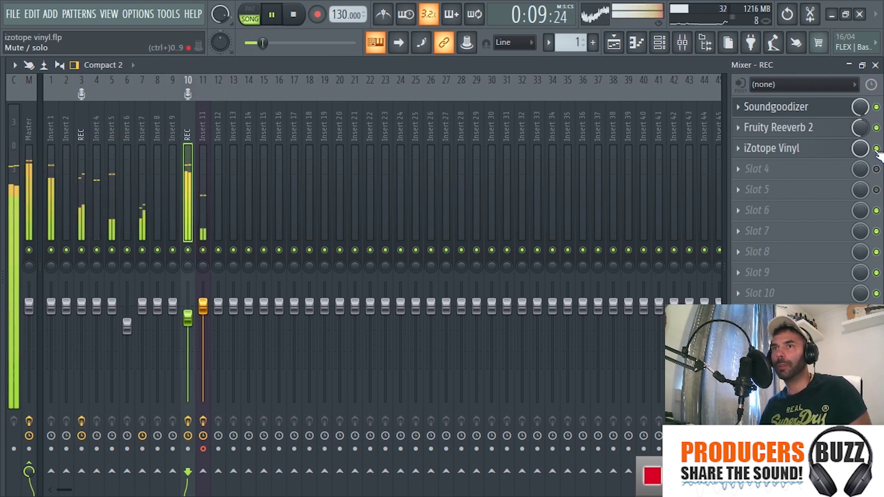
click(29, 138)
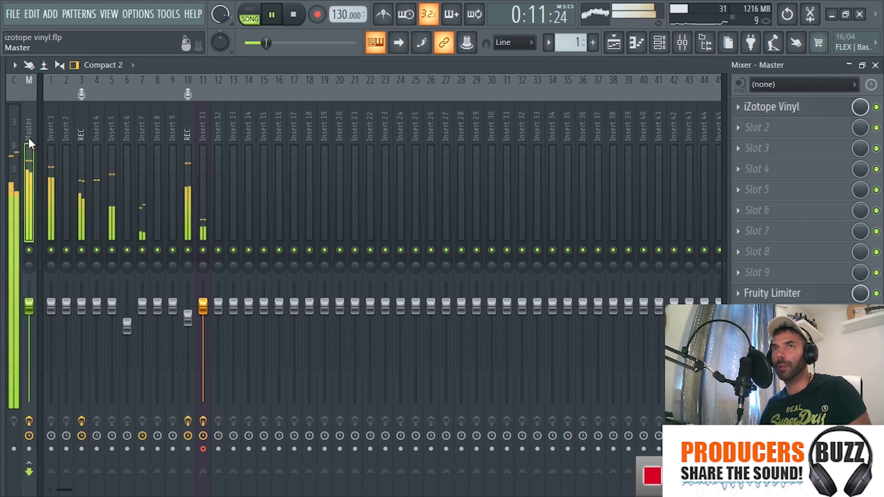
Trigger Spin Down on the Master's iZotope Vinyl at the song's end, stop playback, and turn the plugin off
click(838, 110)
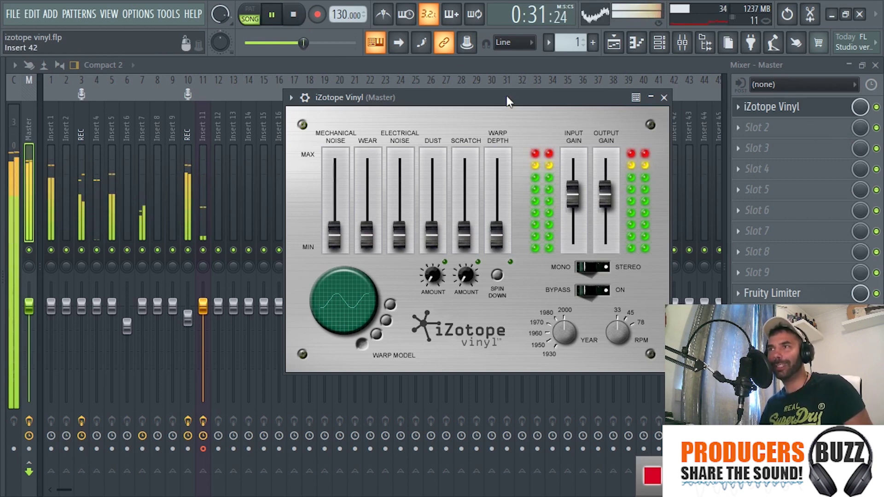
click(497, 273)
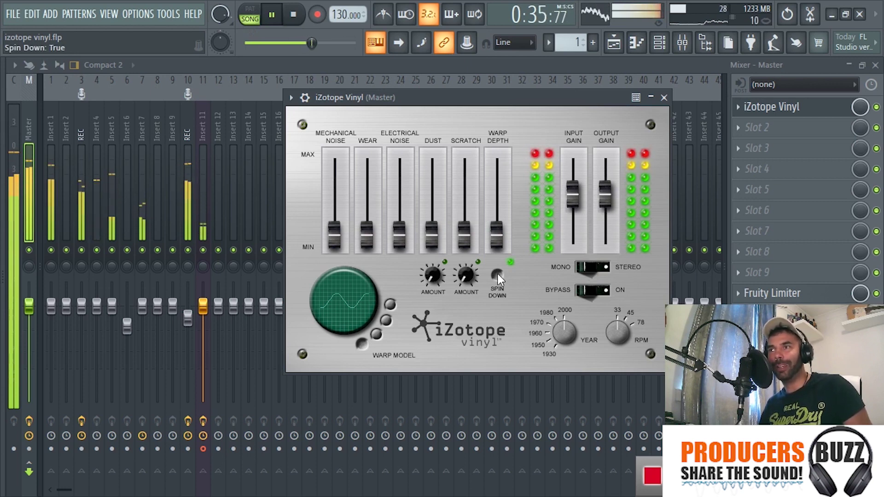
click(294, 15)
click(875, 107)
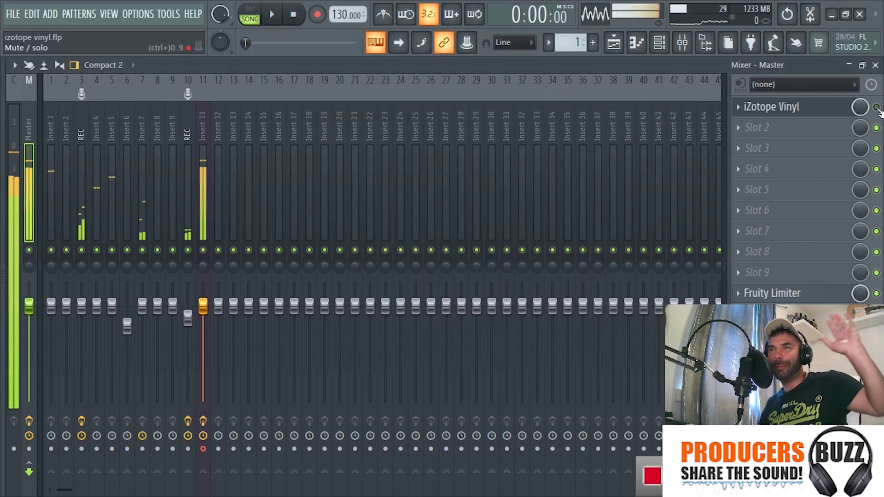